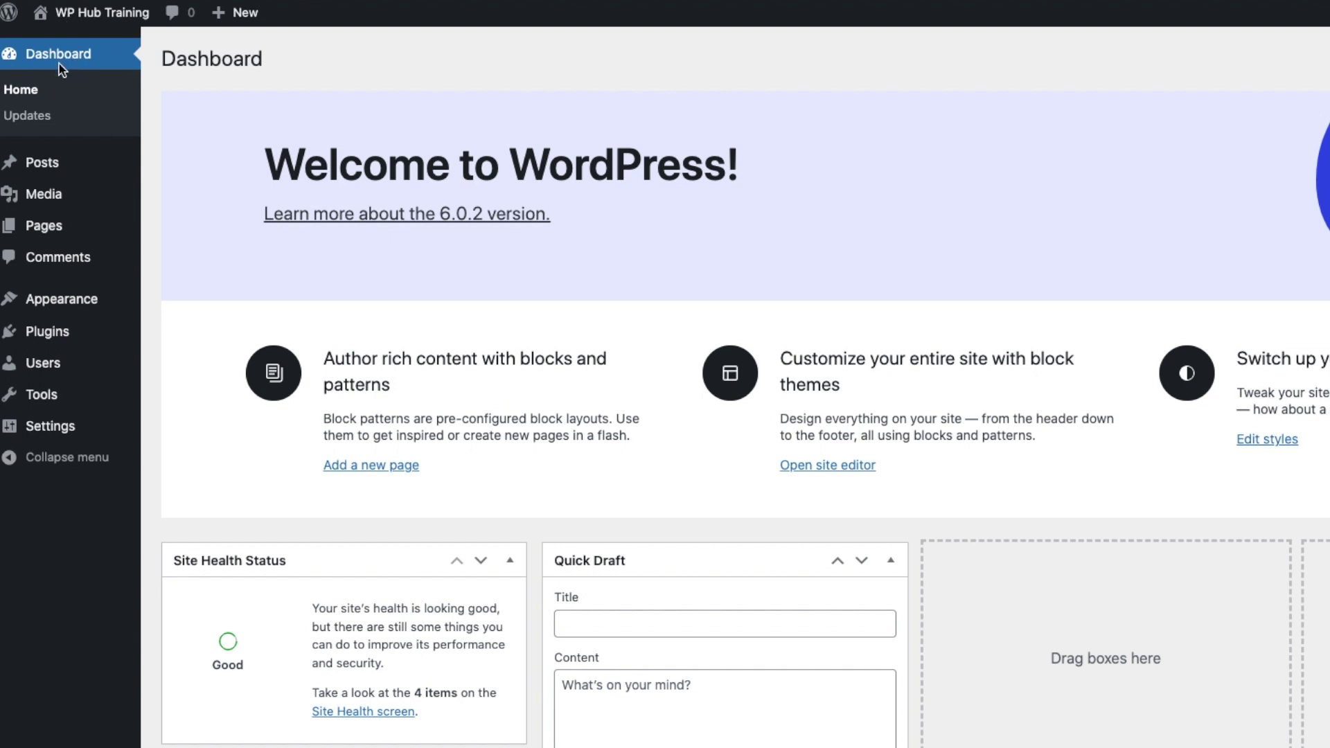
- Open the page for adding new themes and look through the popular themes
click(66, 306)
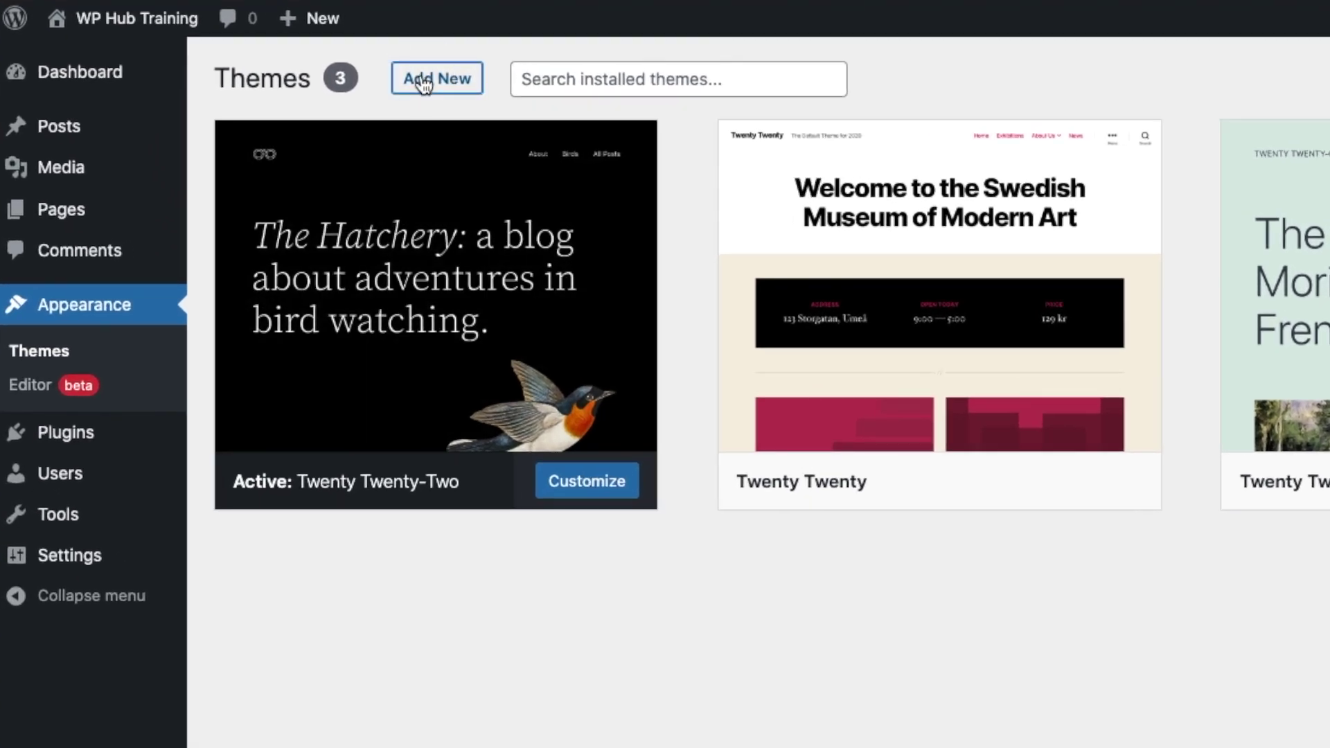
click(424, 84)
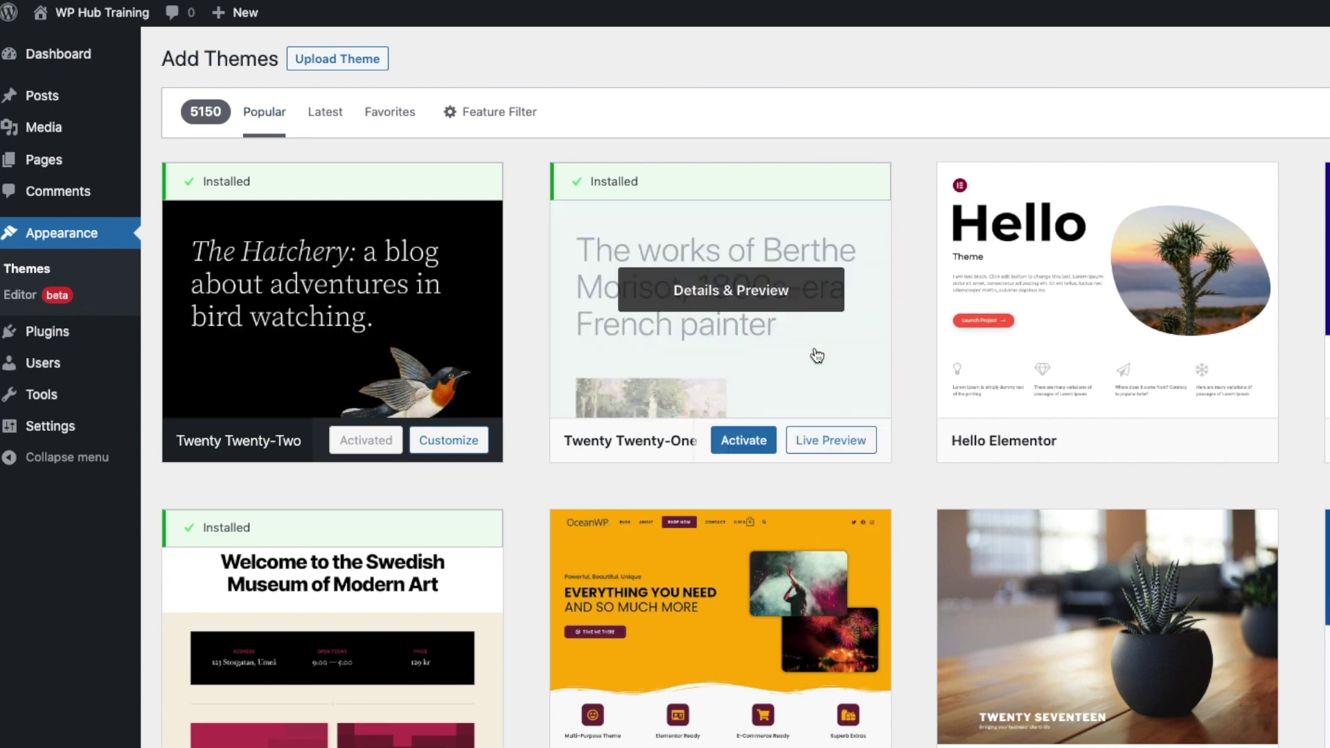
scroll(818, 355, down, 10)
scroll(817, 355, down, 10)
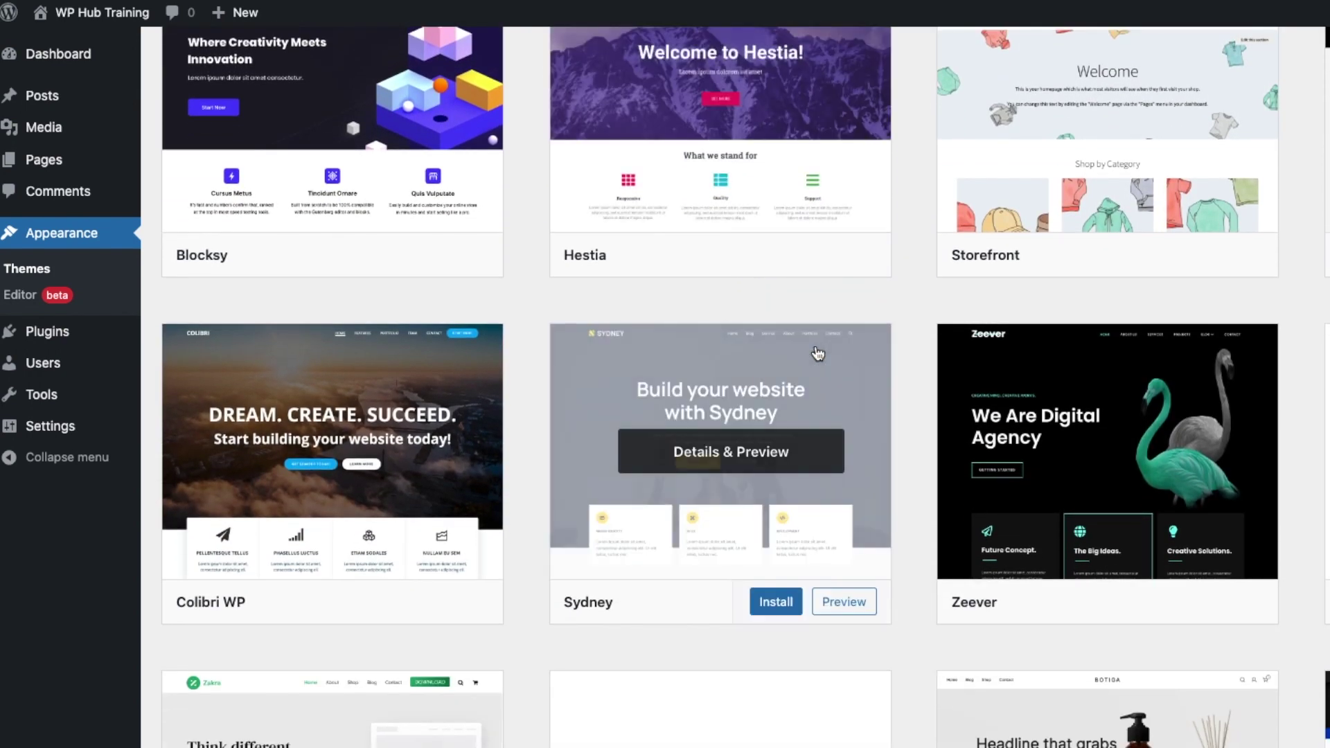
scroll(817, 354, up, 20)
scroll(809, 352, down, 1)
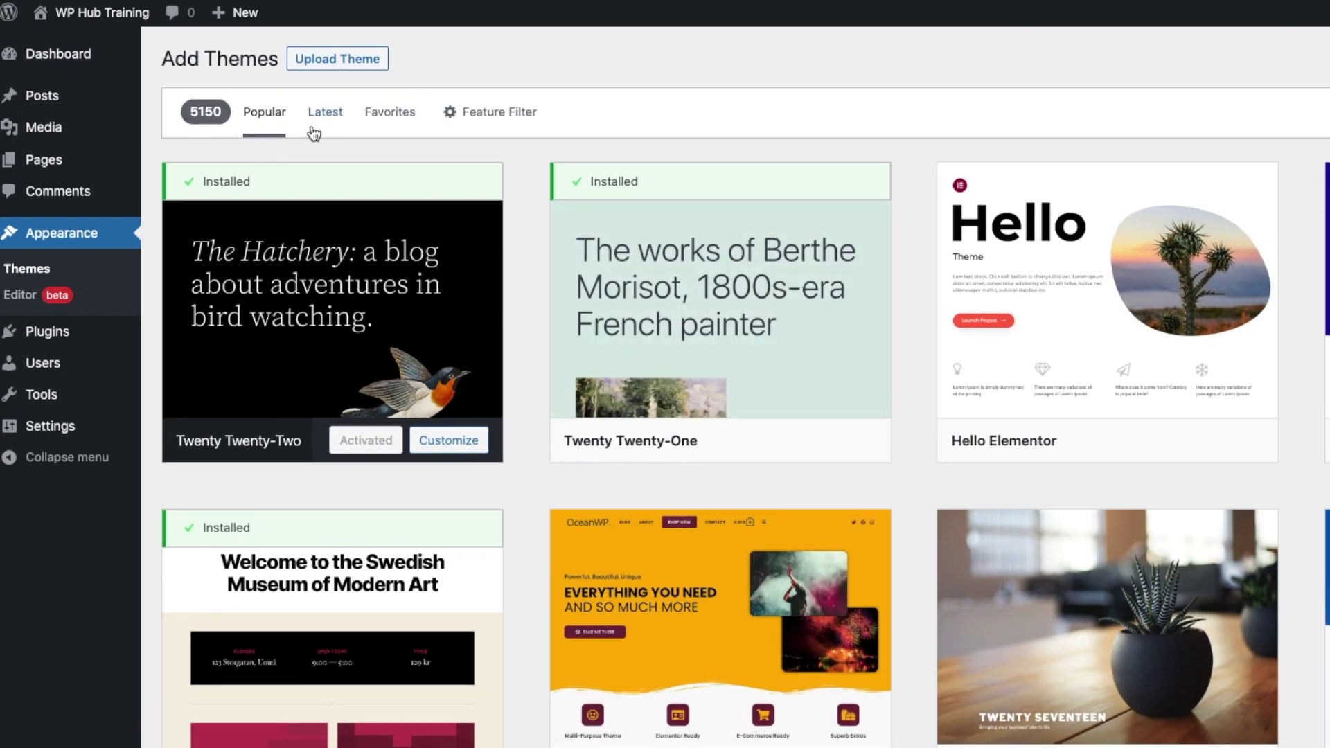
- Look through the latest themes and view the favorites list
click(318, 115)
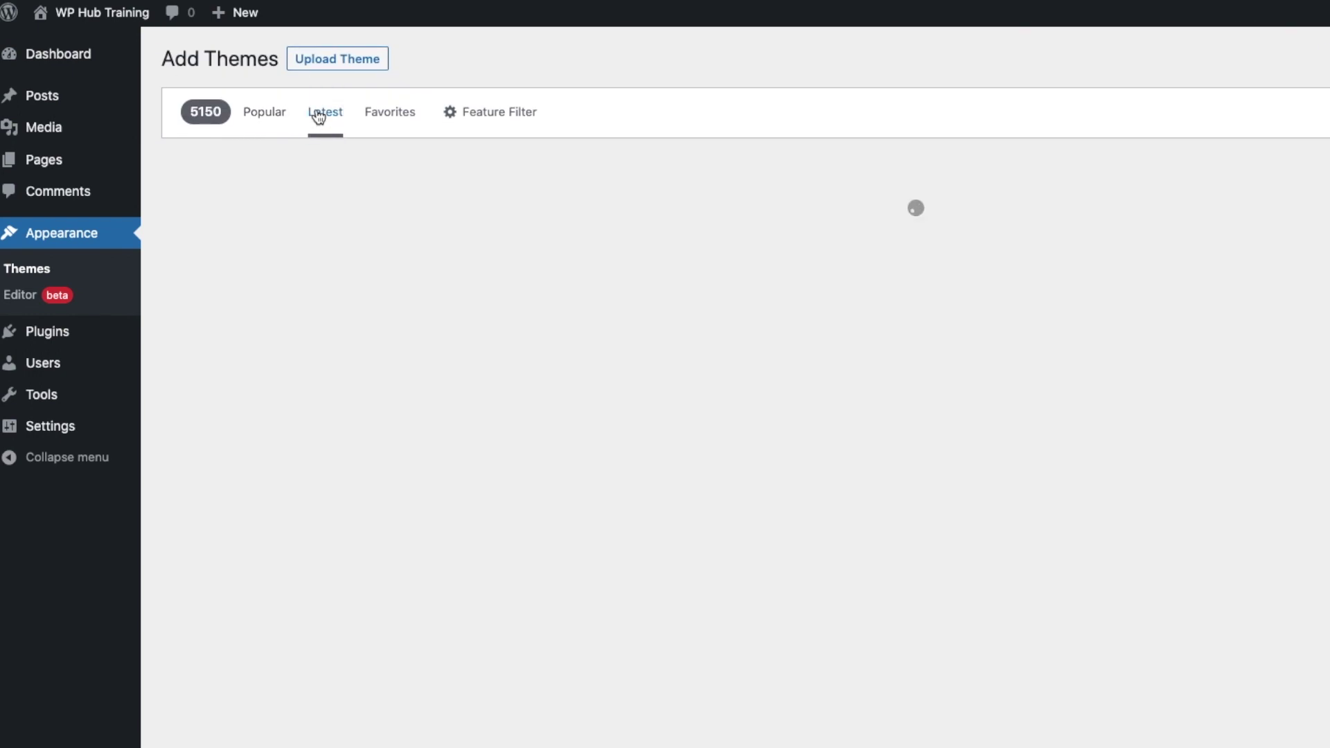
scroll(1187, 496, down, 10)
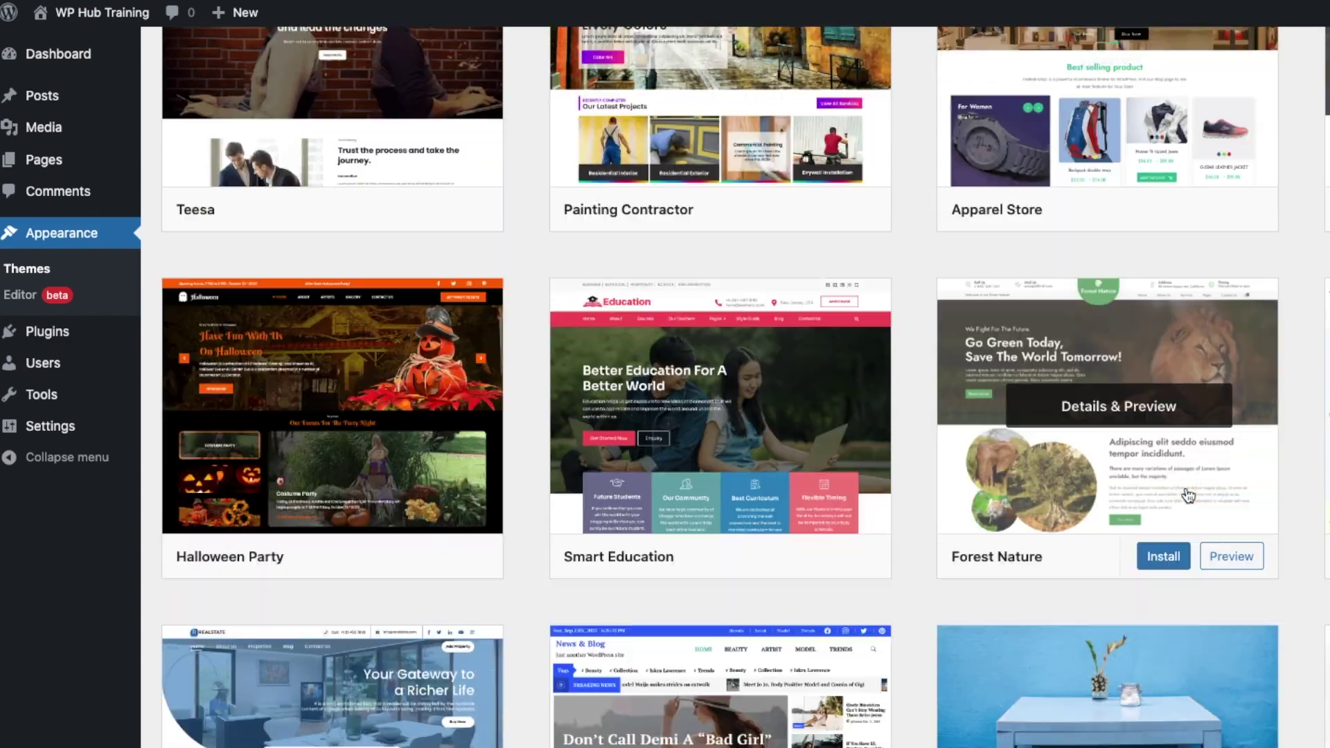
scroll(1187, 496, down, 12)
scroll(1187, 478, up, 20)
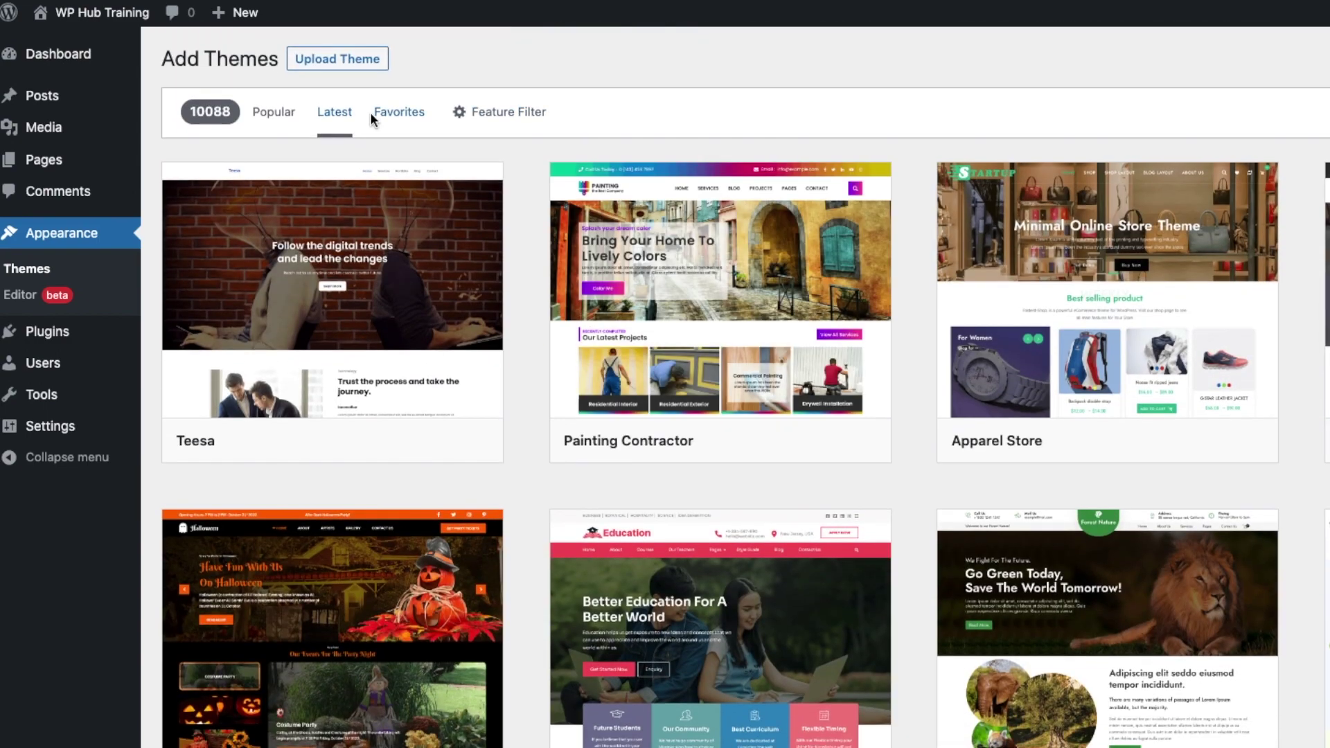
click(395, 118)
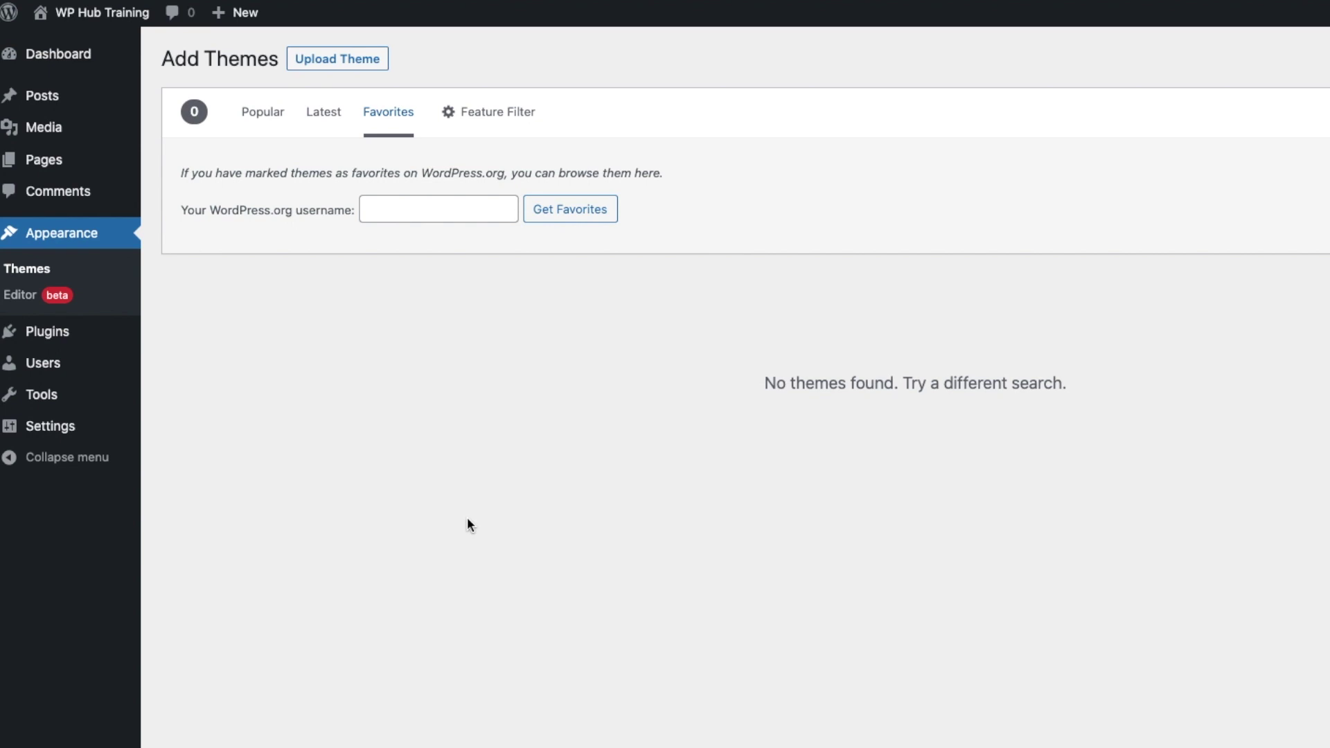
- Return to the popular themes and activate the installed Astra theme
click(267, 116)
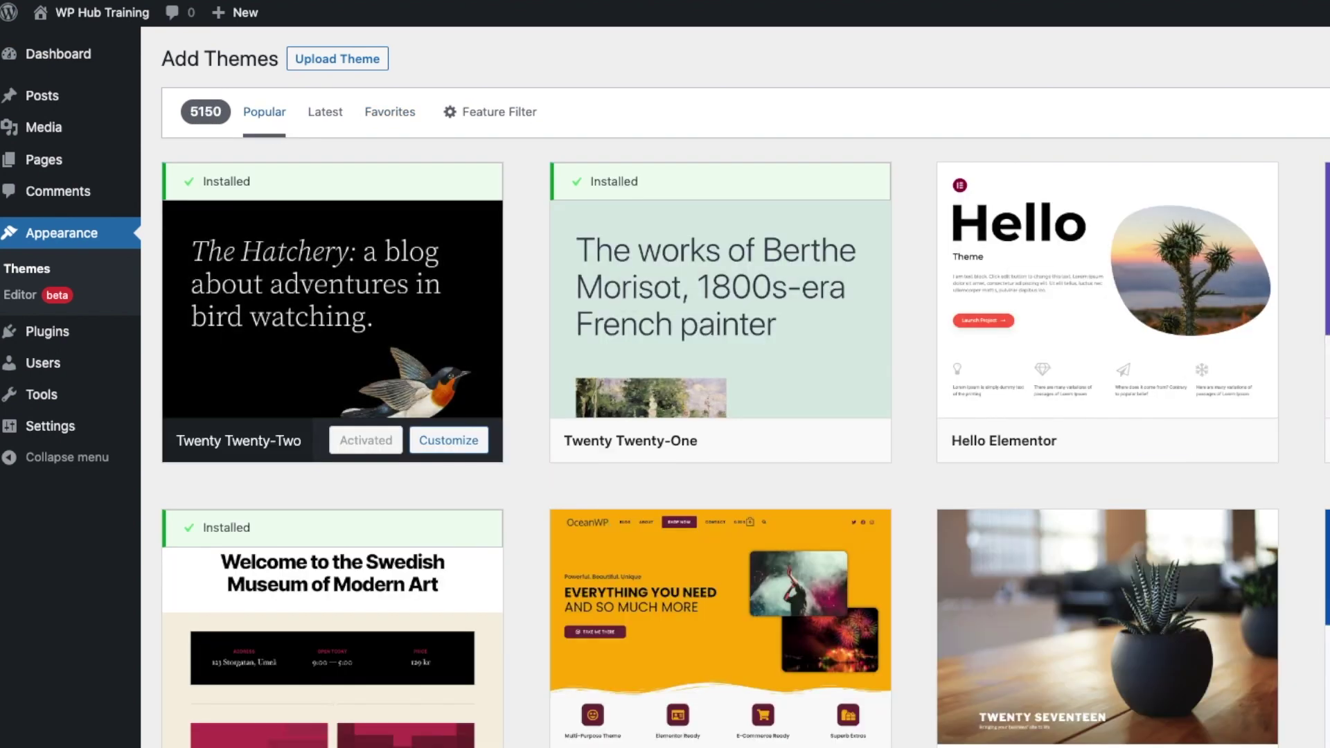
scroll(745, 388, down, 20)
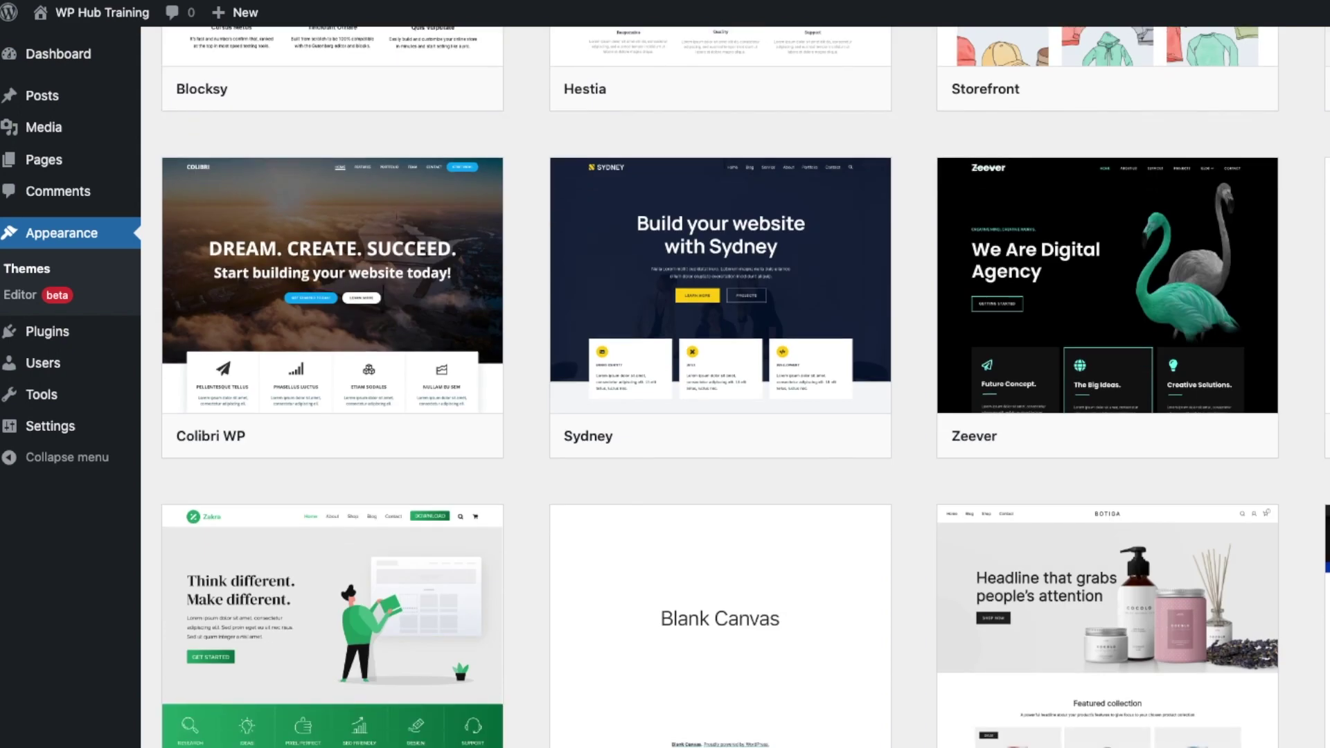
scroll(746, 388, down, 5)
scroll(746, 387, up, 20)
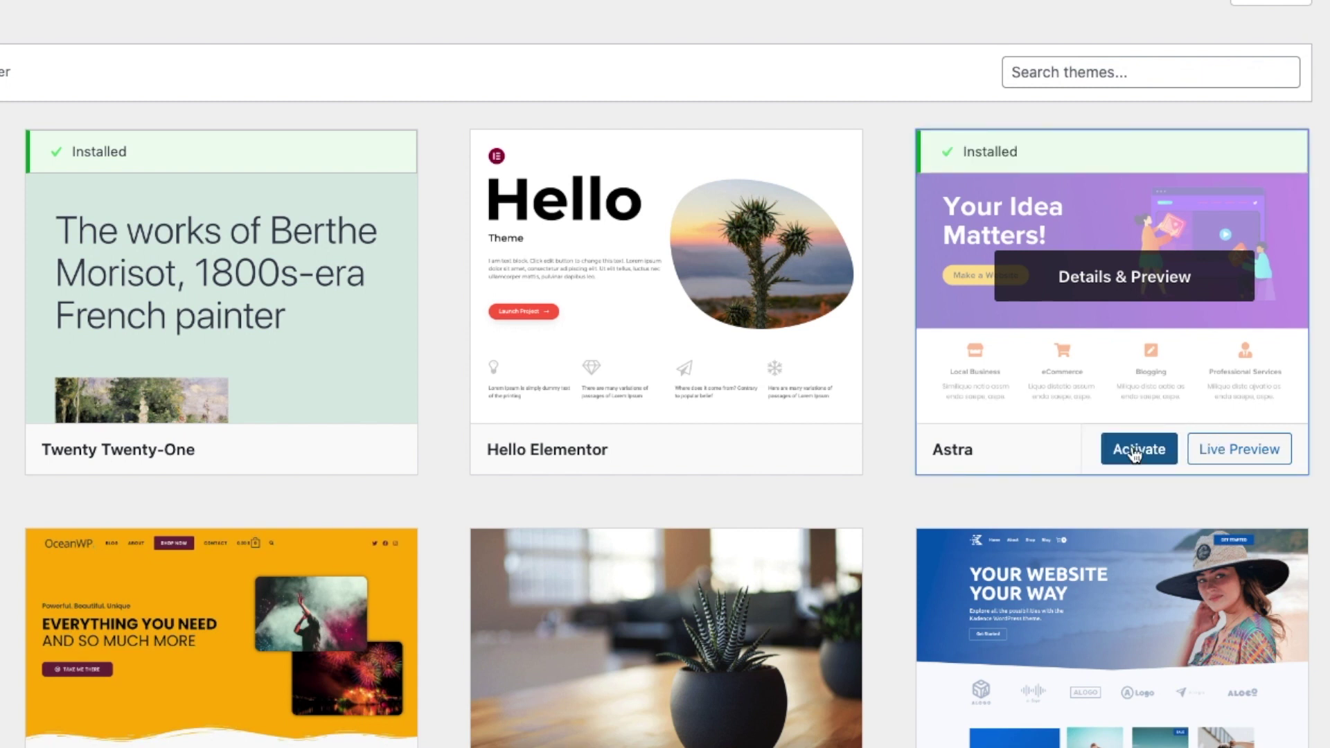
click(1135, 450)
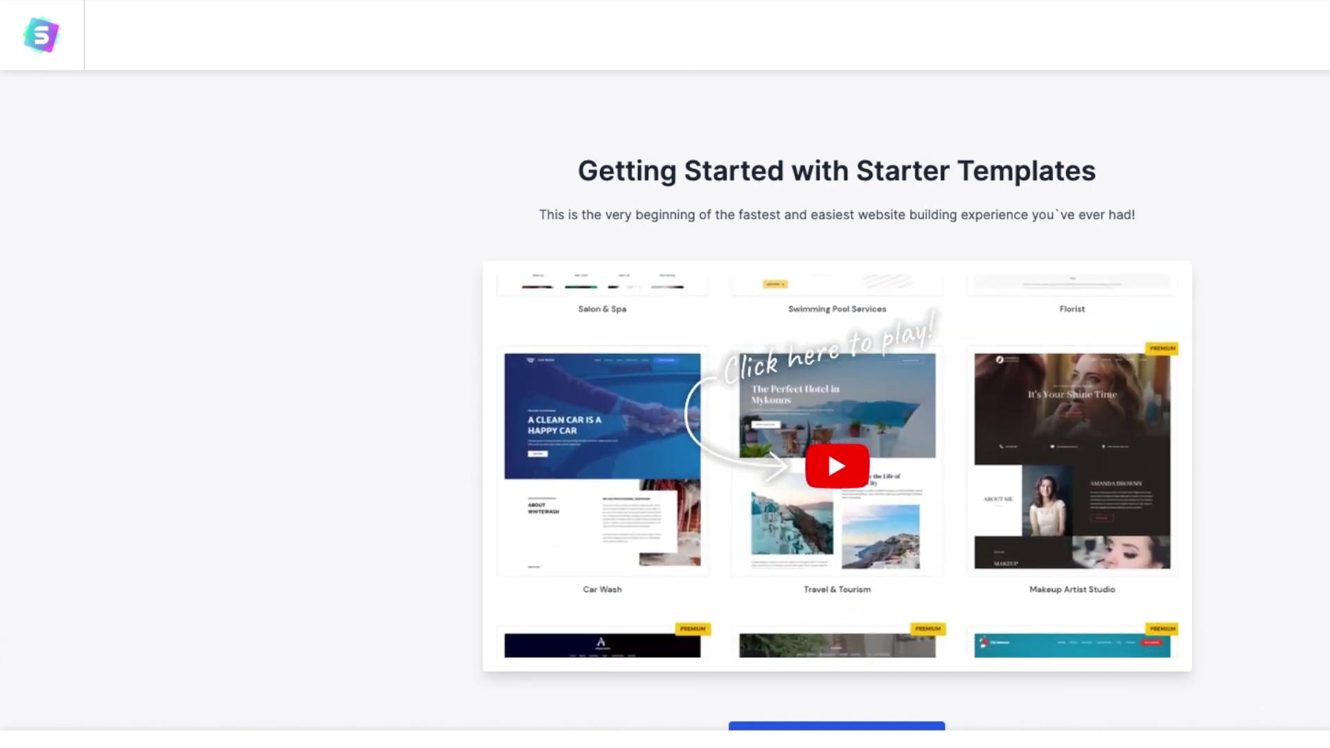
- Start building the website with Starter Templates and choose Elementor as the page builder
scroll(836, 416, down, 1)
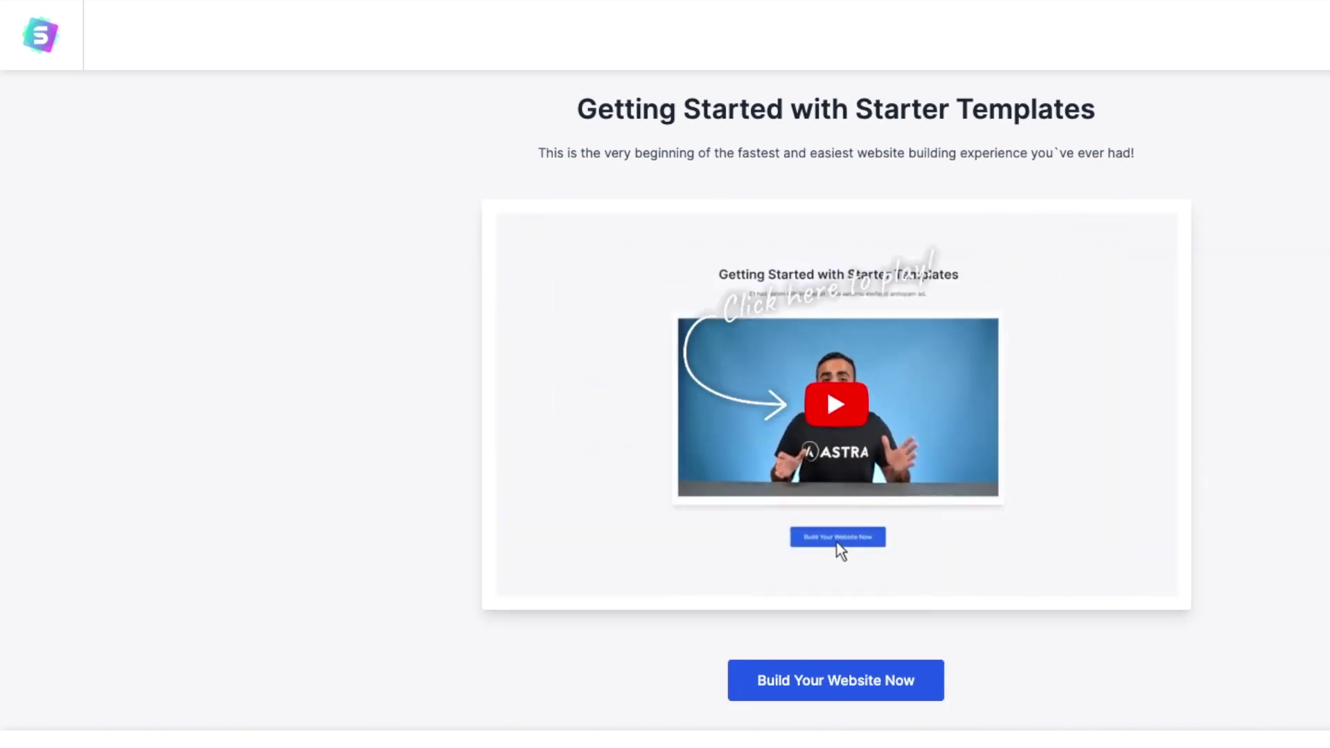
click(878, 692)
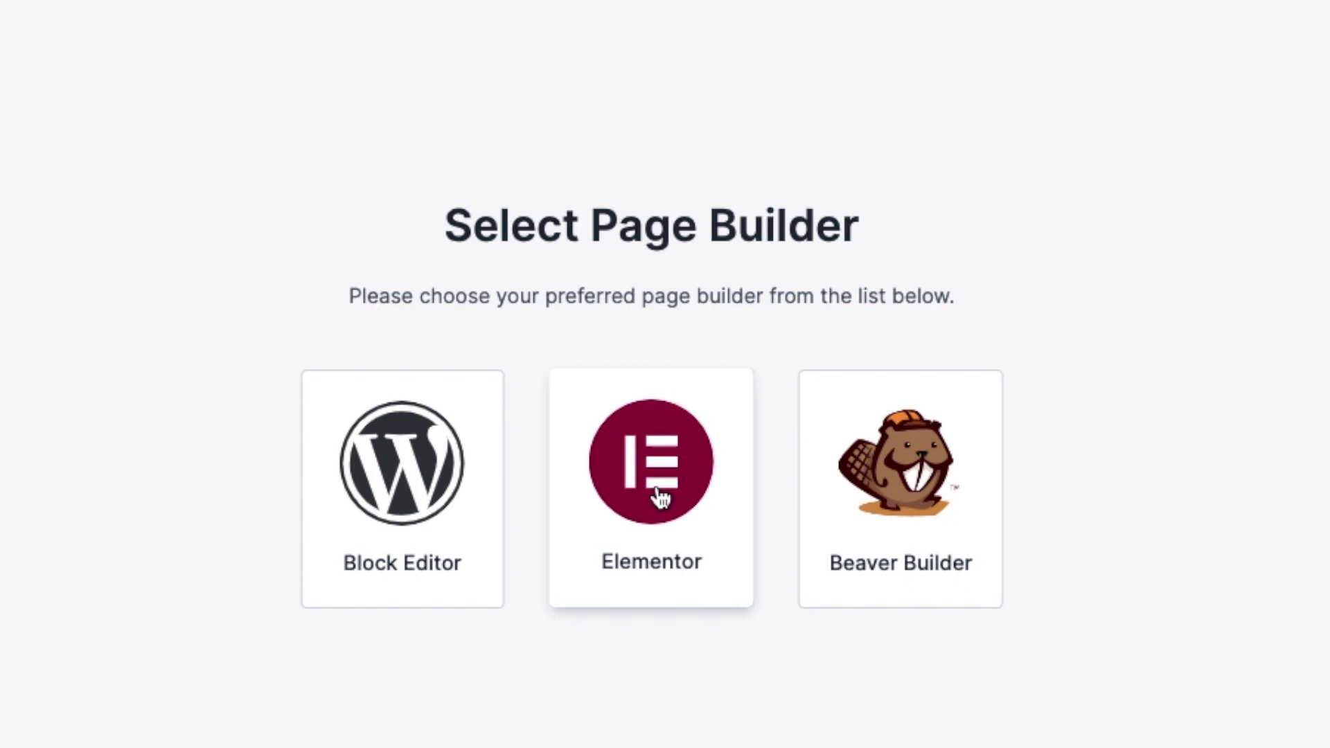
click(659, 496)
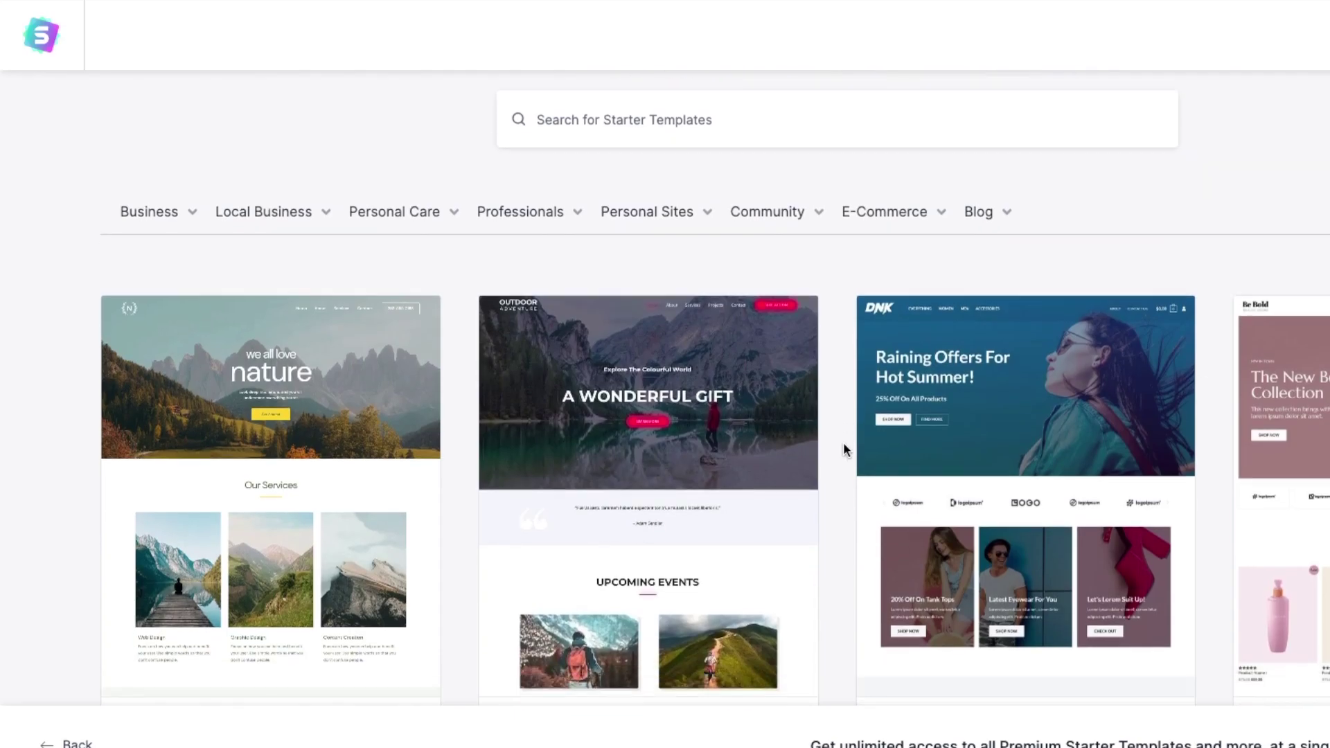
- Examine the free and premium website designs in the Elementor starter template gallery
scroll(843, 449, down, 6)
scroll(844, 450, down, 8)
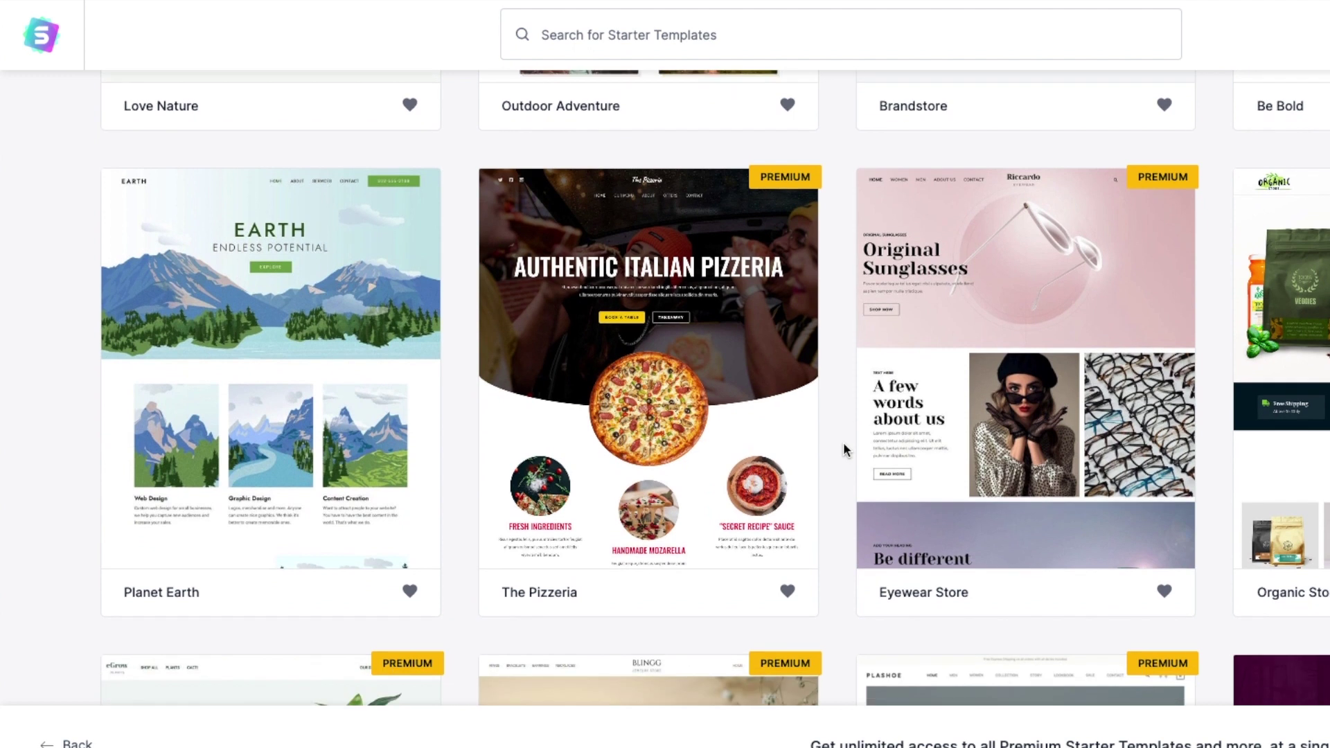
scroll(843, 449, down, 7)
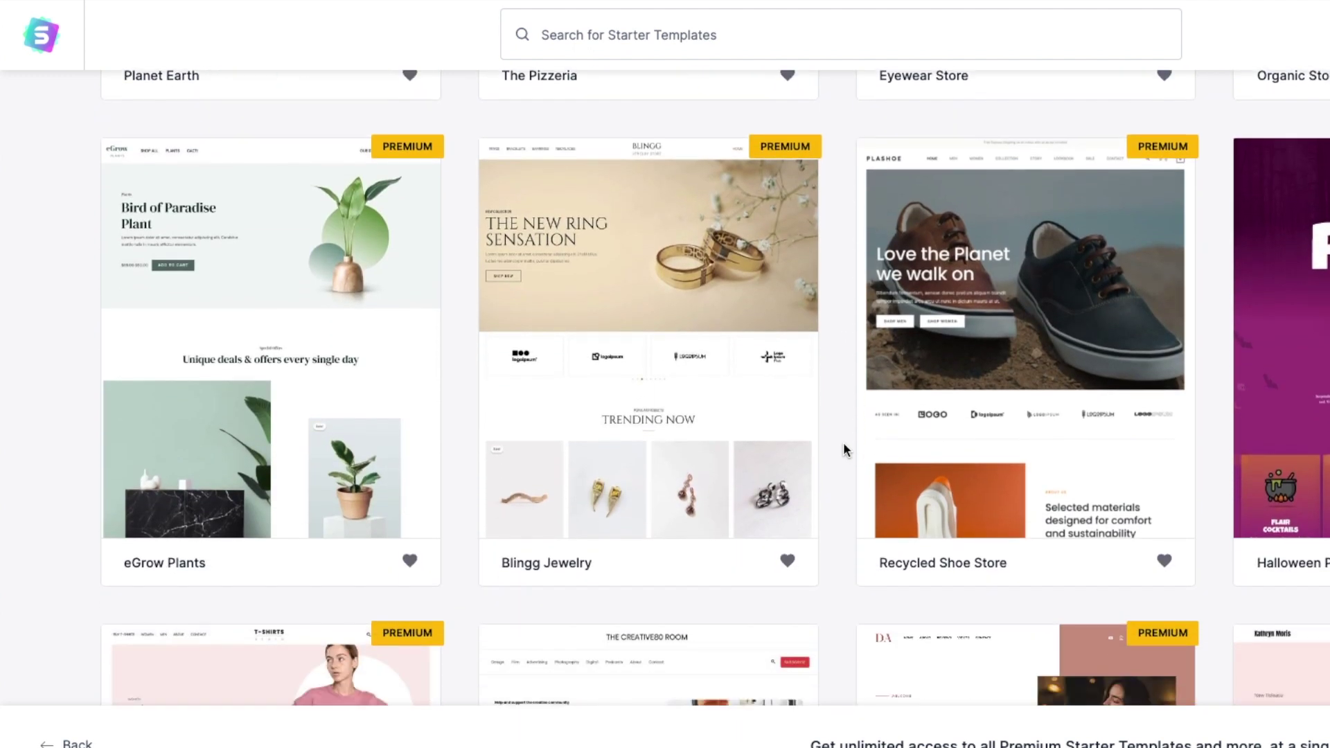
scroll(843, 449, down, 7)
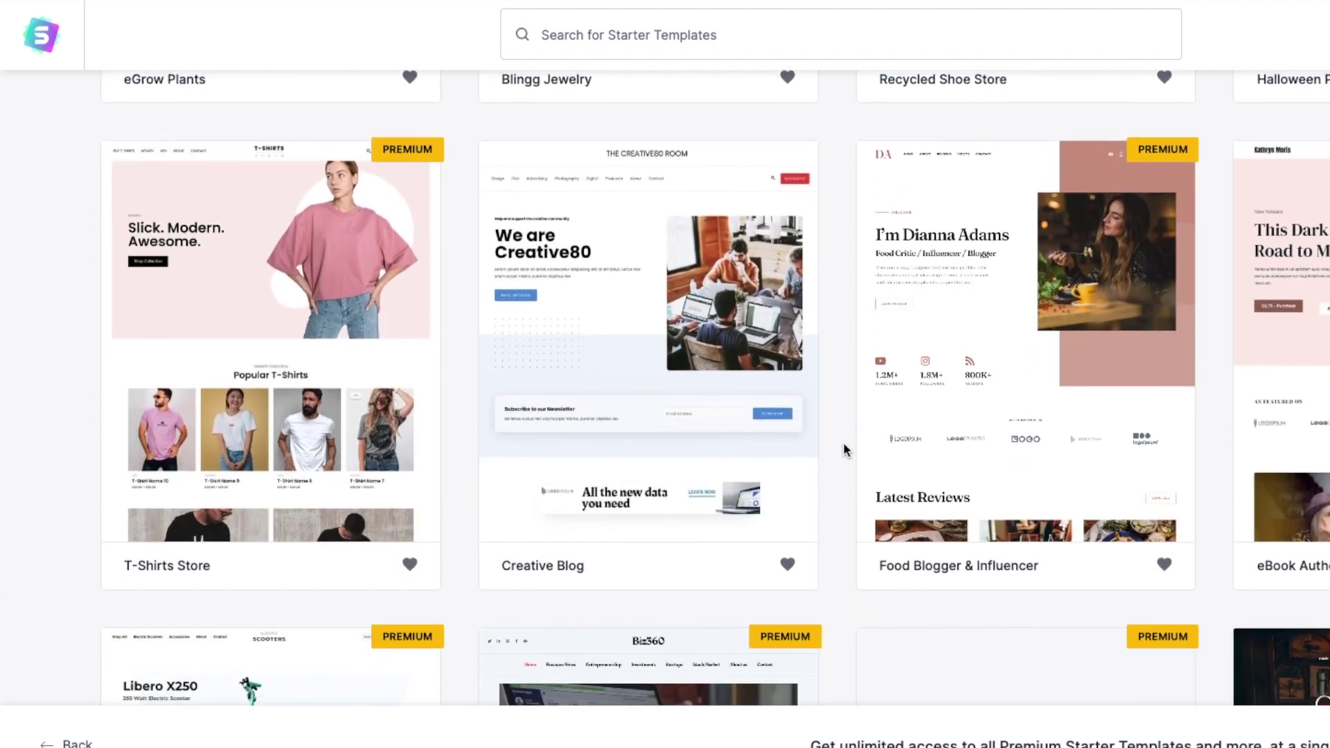
scroll(843, 449, down, 8)
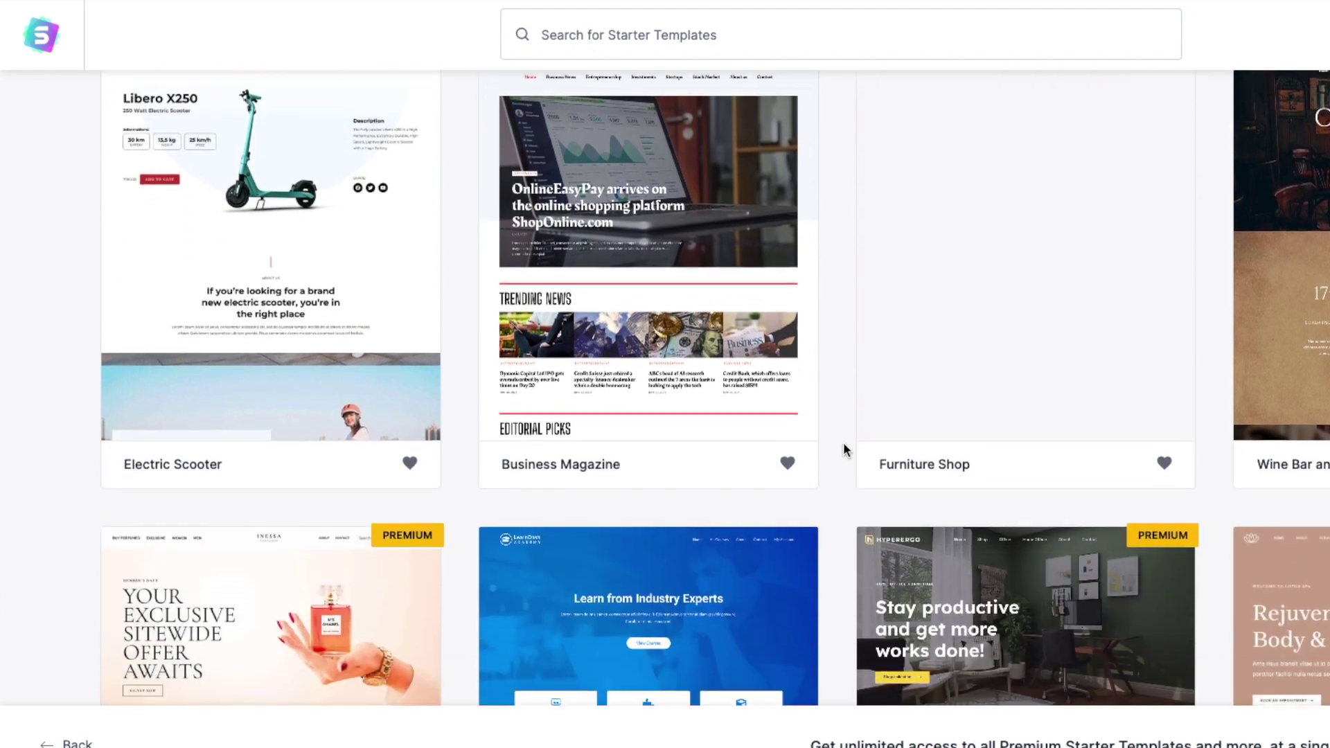
scroll(843, 449, down, 8)
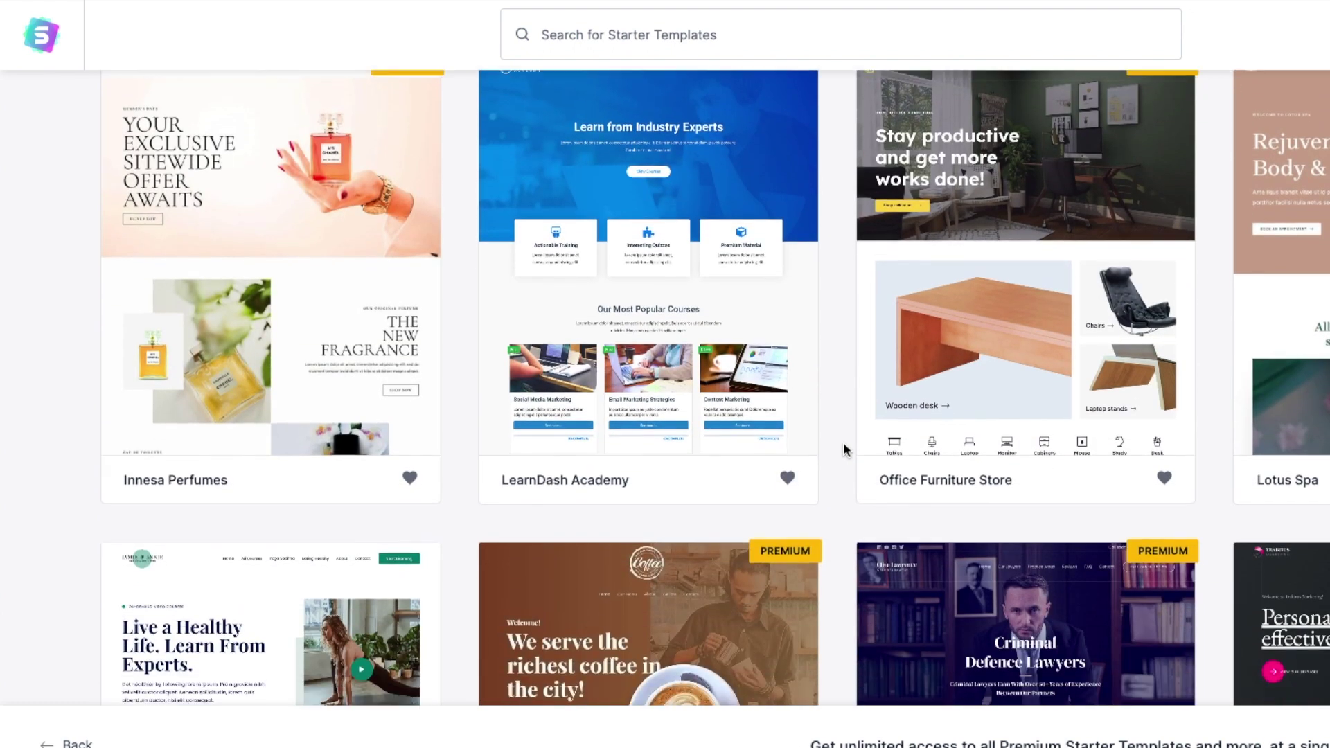
scroll(843, 449, down, 7)
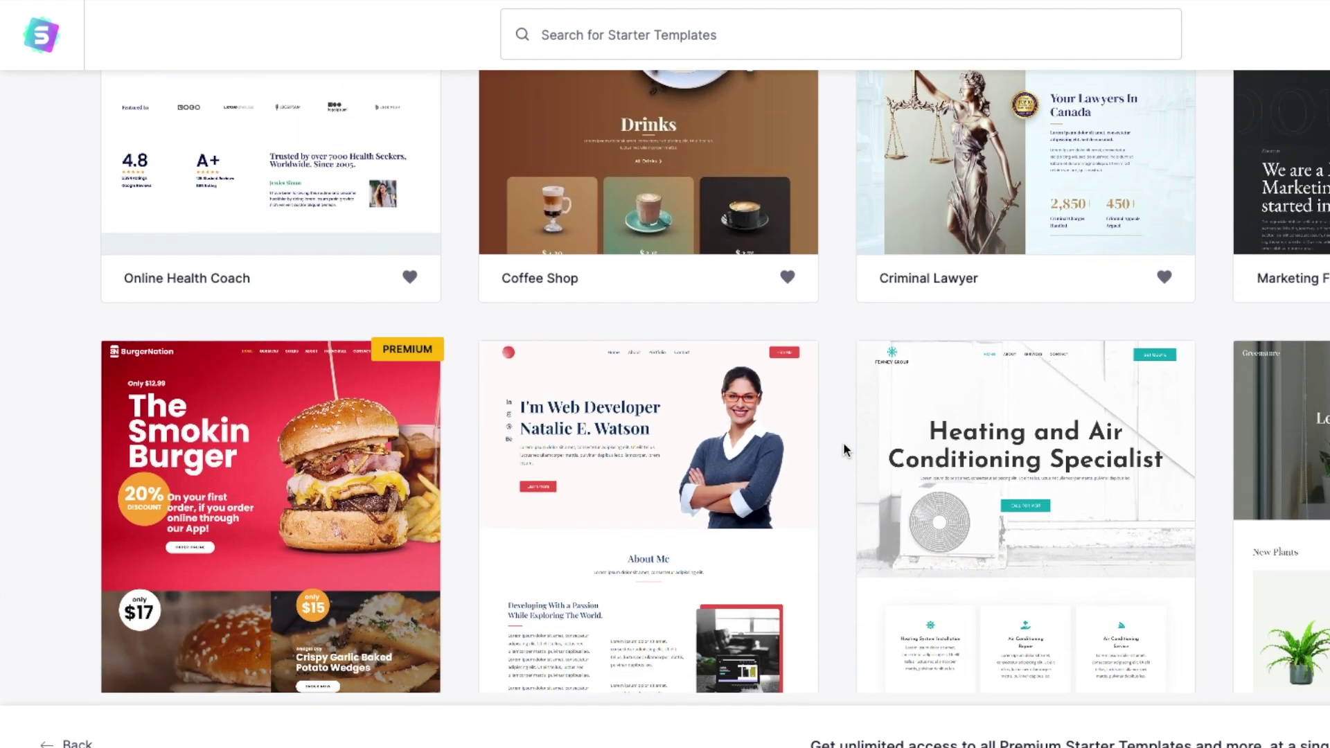
scroll(842, 448, down, 3)
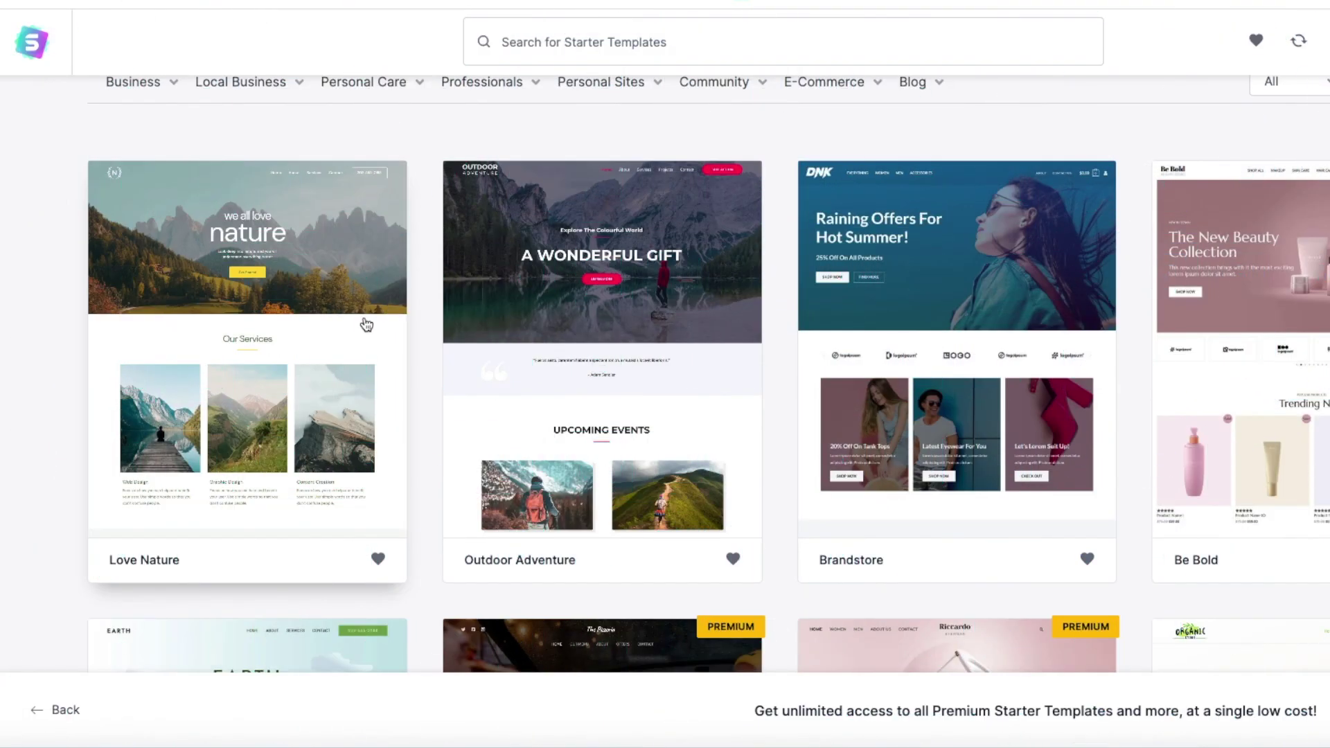
- Preview the Love Nature template and look through its page sections
click(366, 324)
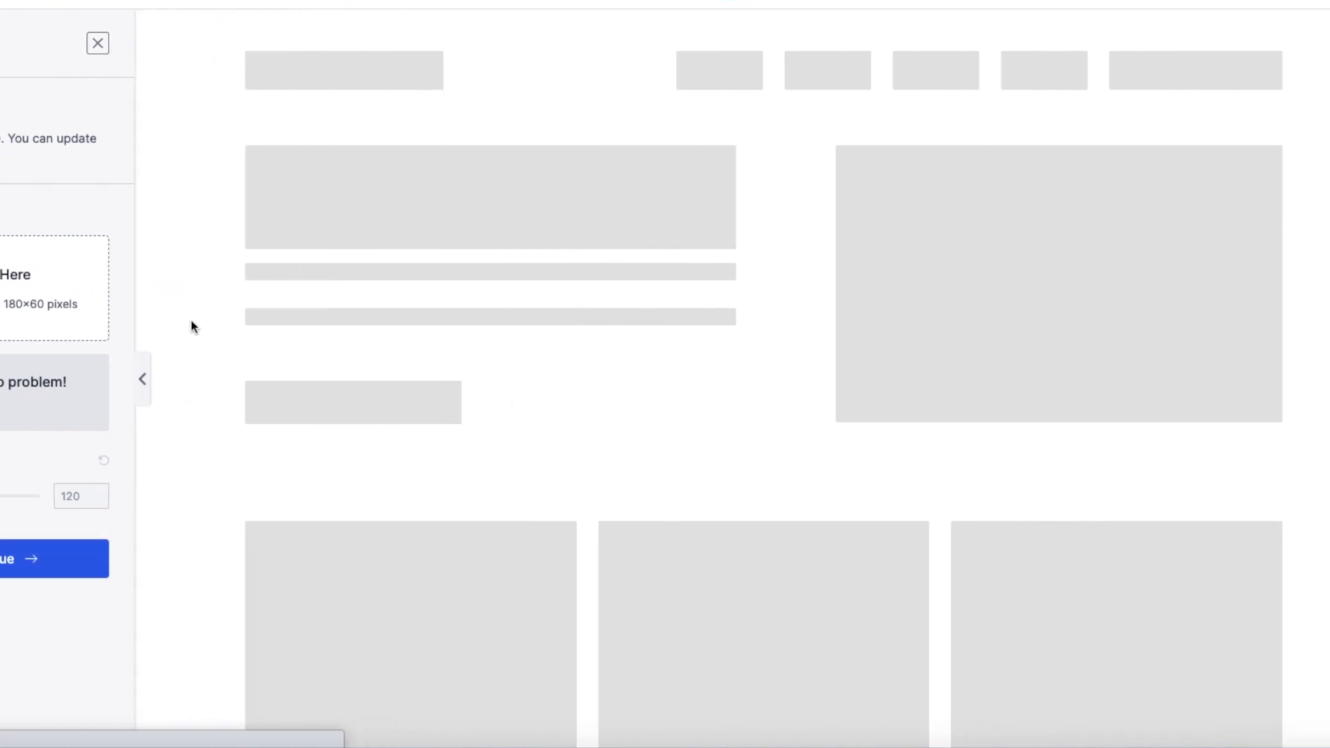
scroll(526, 337, down, 10)
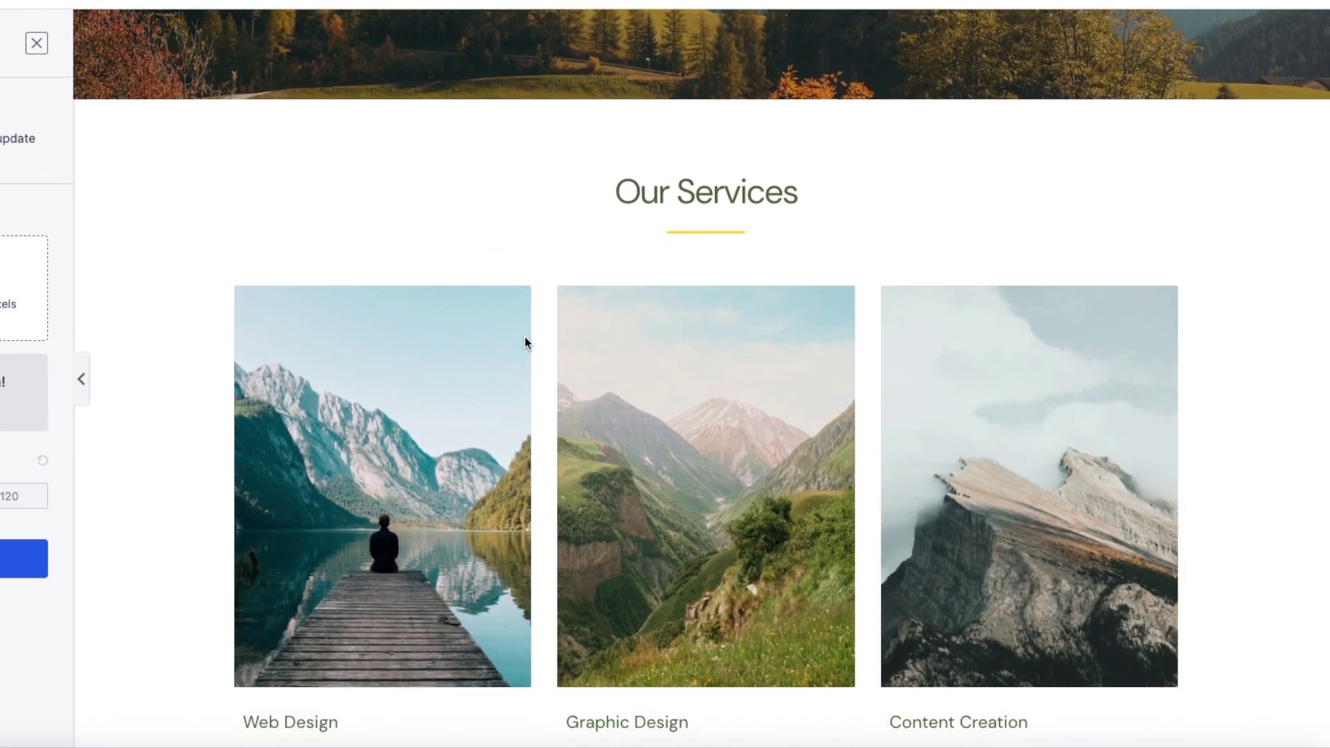
scroll(525, 337, down, 5)
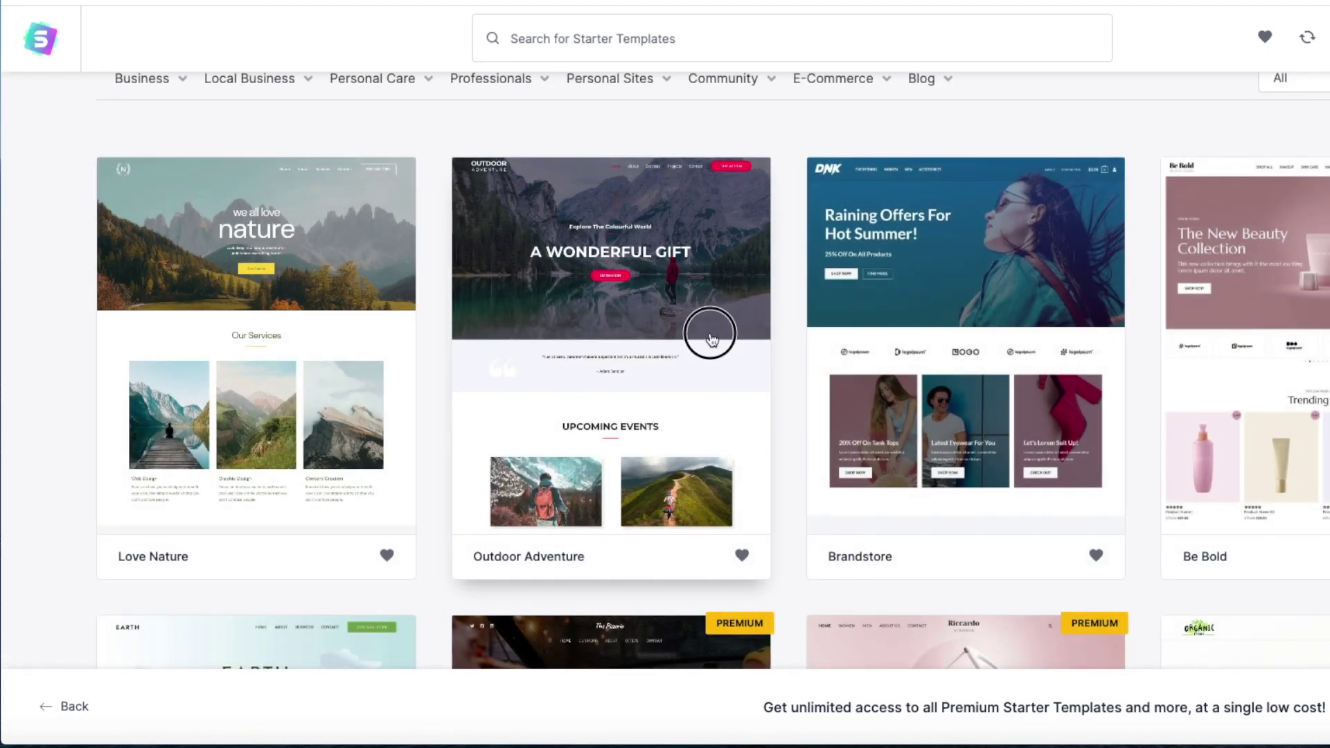
- Preview the Outdoor Adventure template and look through its home page down to the tours section
click(710, 338)
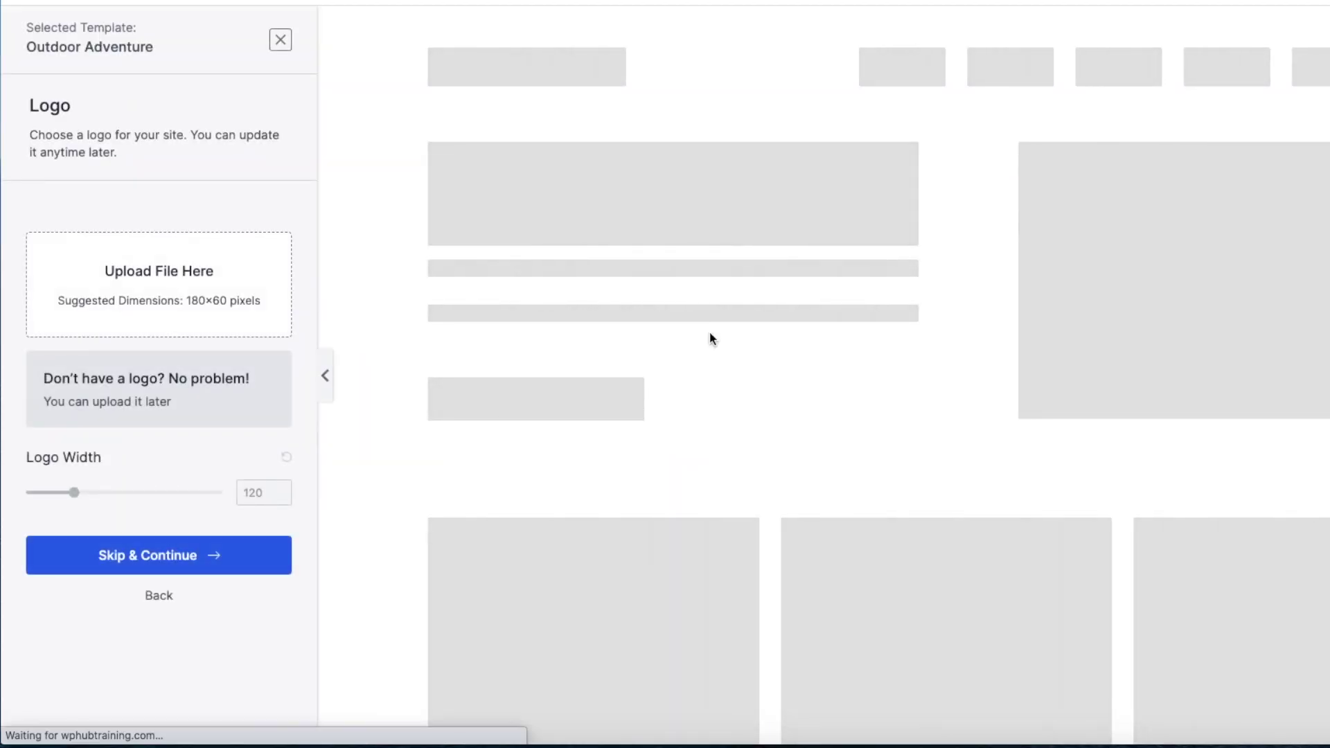
scroll(710, 334, down, 1)
scroll(460, 333, down, 12)
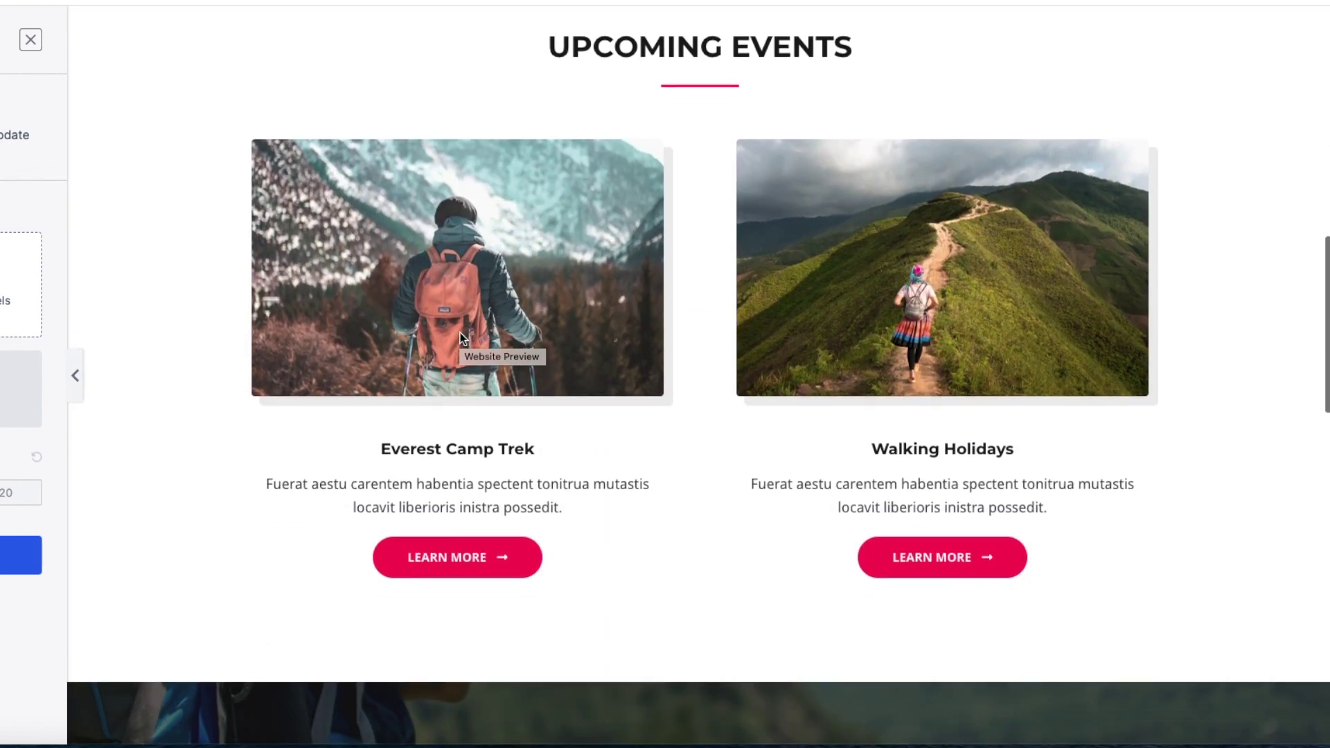
scroll(460, 333, down, 14)
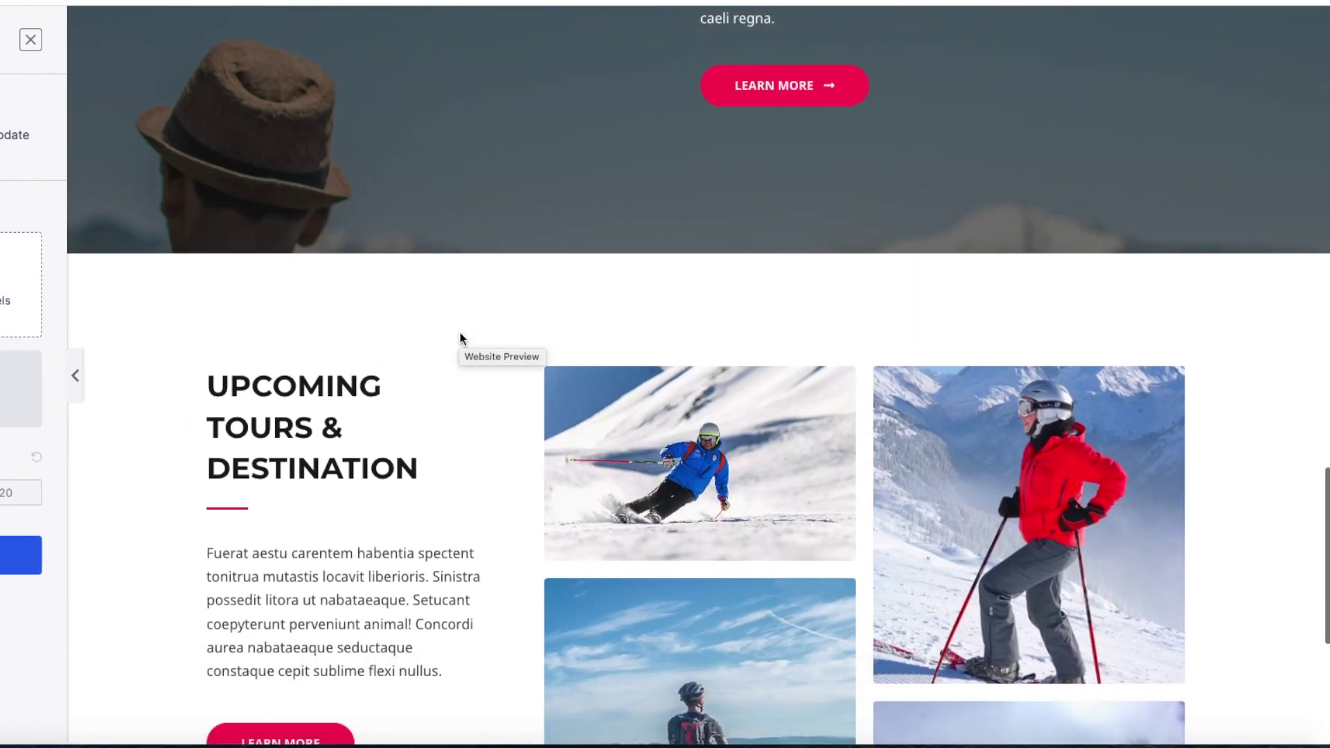
scroll(460, 338, down, 8)
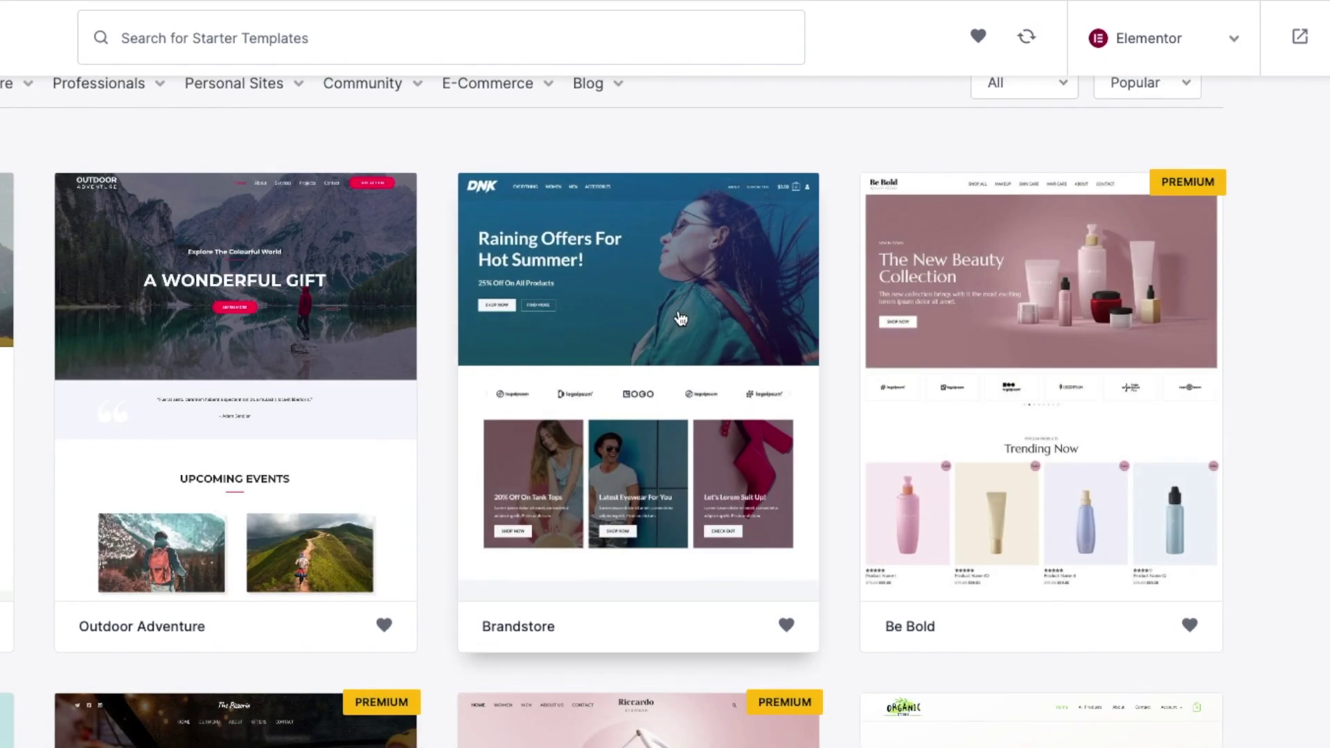
- Preview the Brandstore template and look through its home page
click(699, 298)
scroll(703, 414, down, 8)
scroll(702, 411, down, 10)
scroll(771, 478, down, 8)
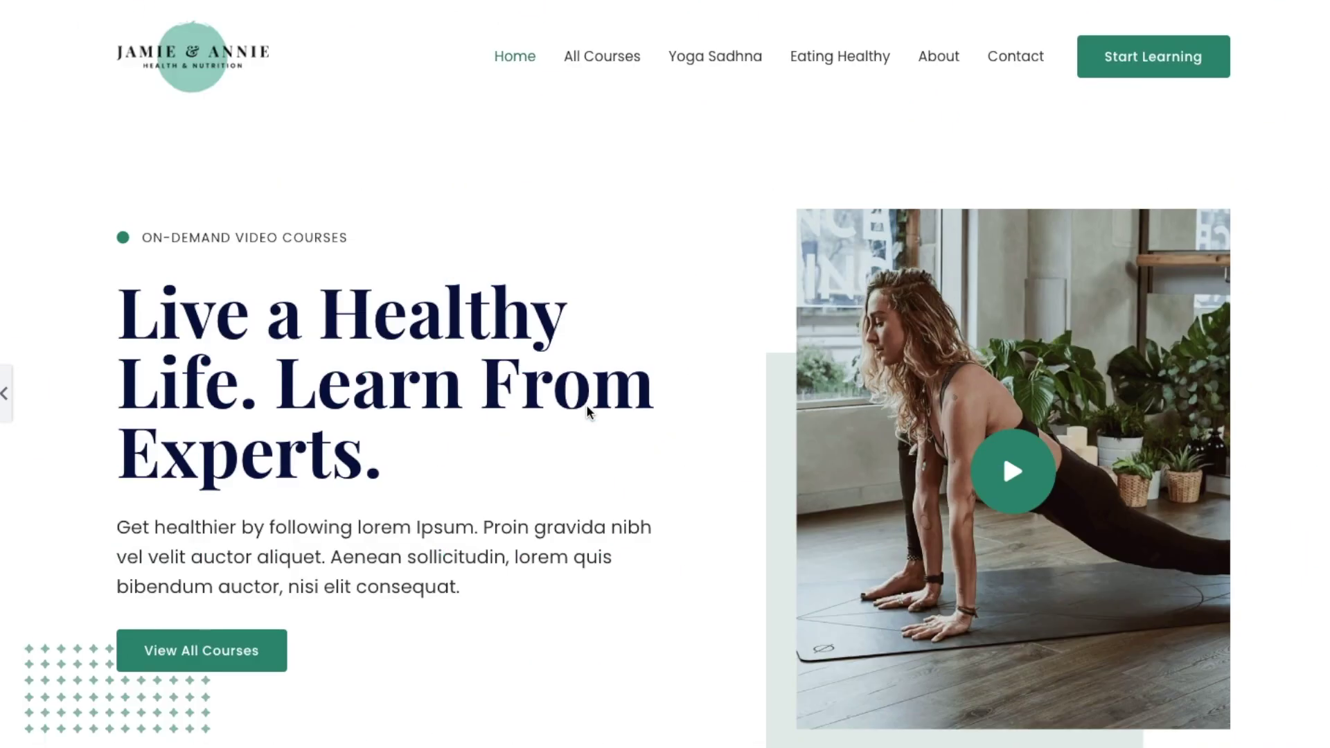
- Examine the Online Health Coach template's preview from the header through the courses, trainers and newsletter sections
scroll(656, 404, down, 1)
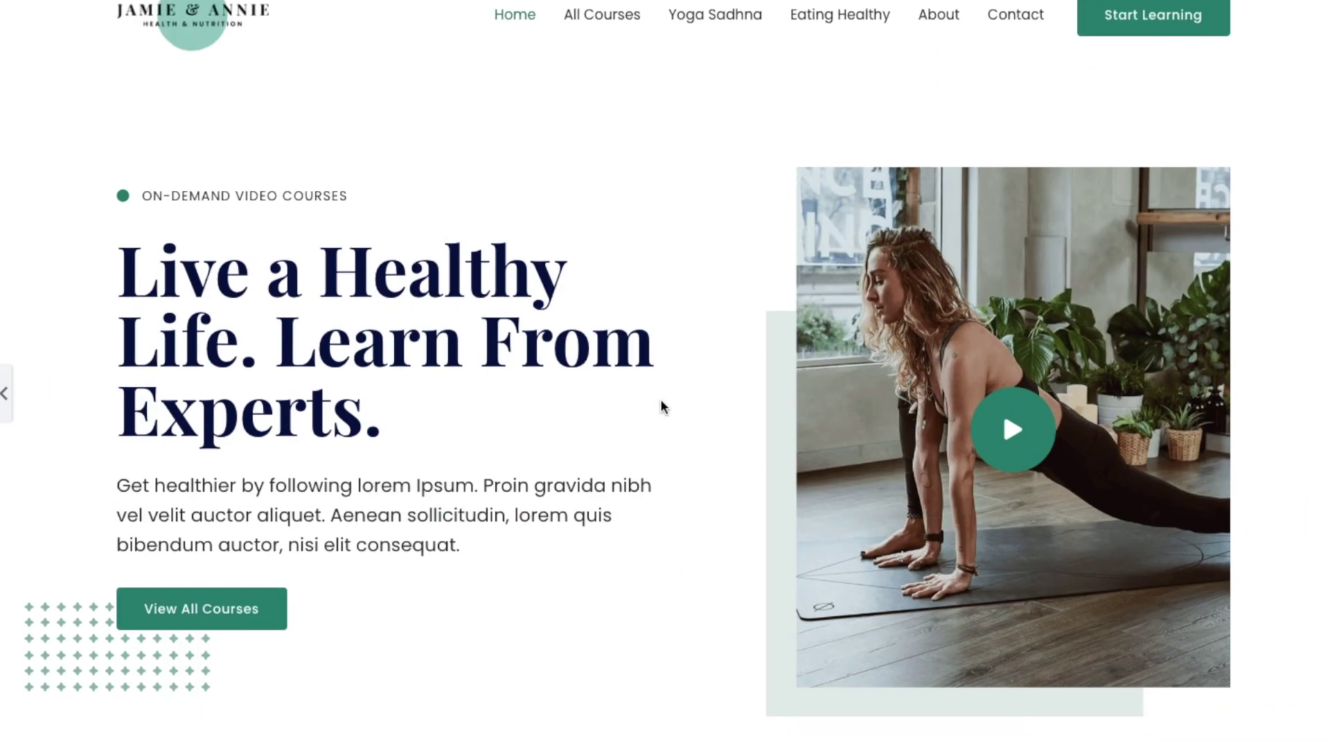
scroll(661, 407, down, 5)
scroll(661, 407, down, 8)
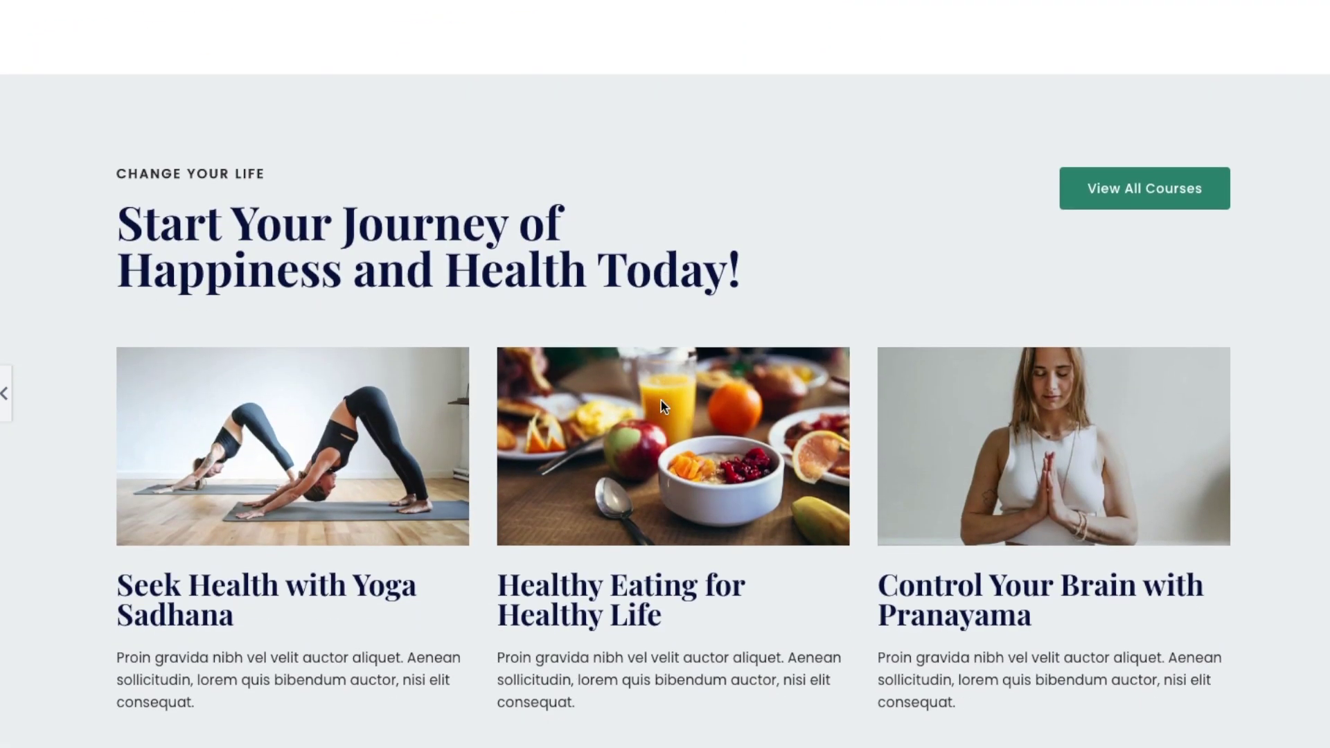
scroll(661, 402, down, 8)
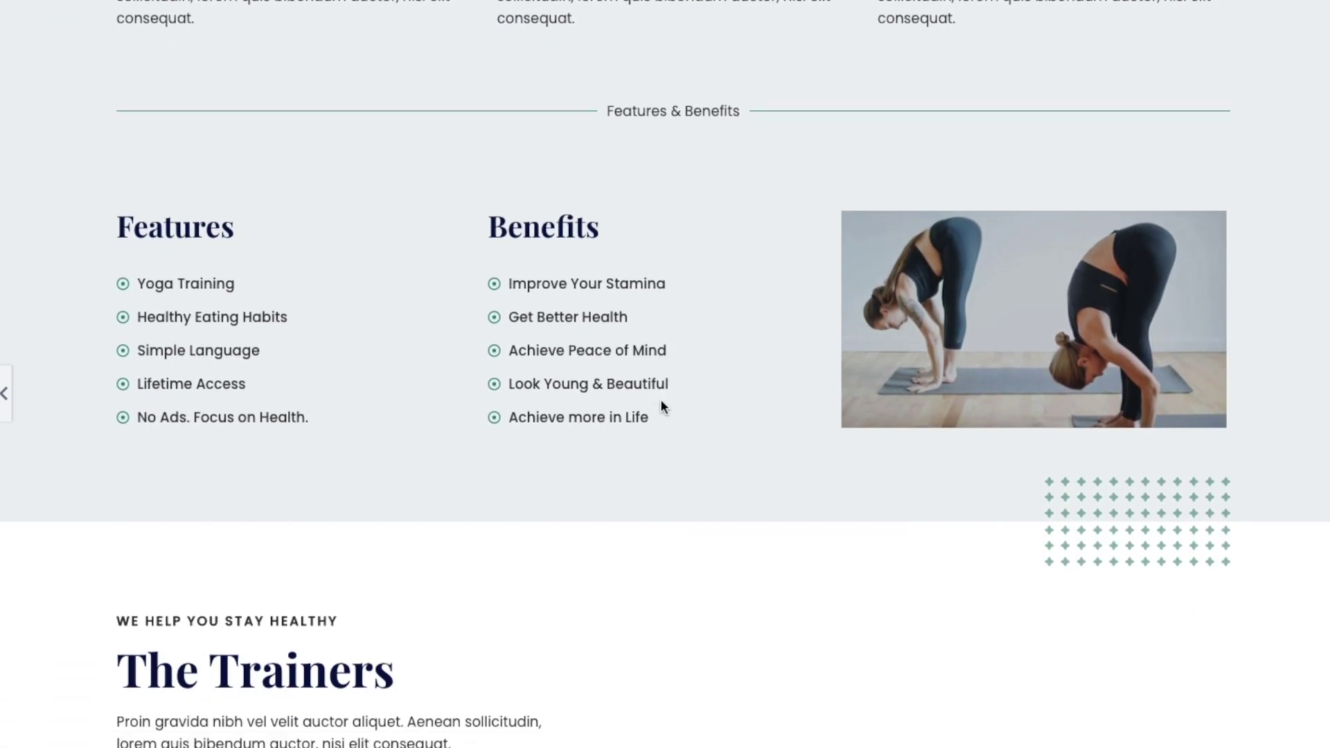
scroll(661, 402, down, 7)
scroll(661, 408, down, 9)
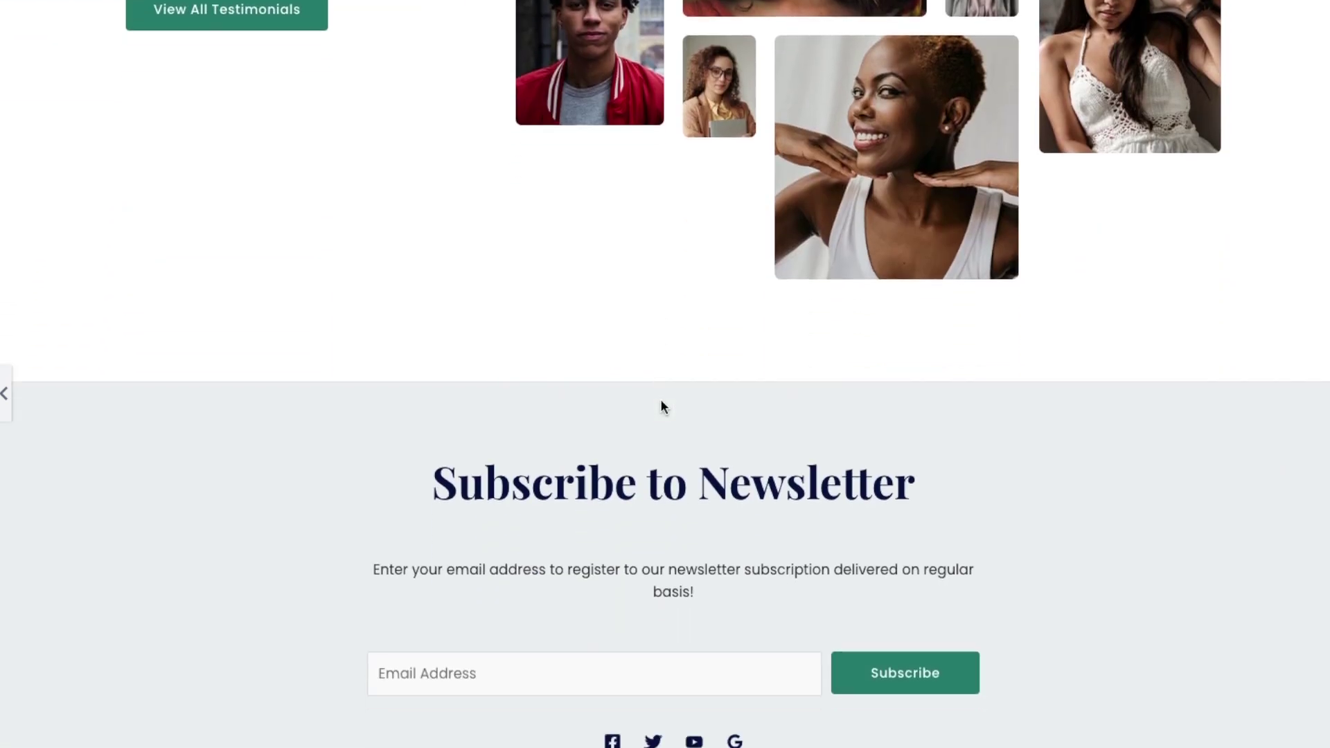
scroll(662, 407, down, 2)
scroll(661, 402, up, 20)
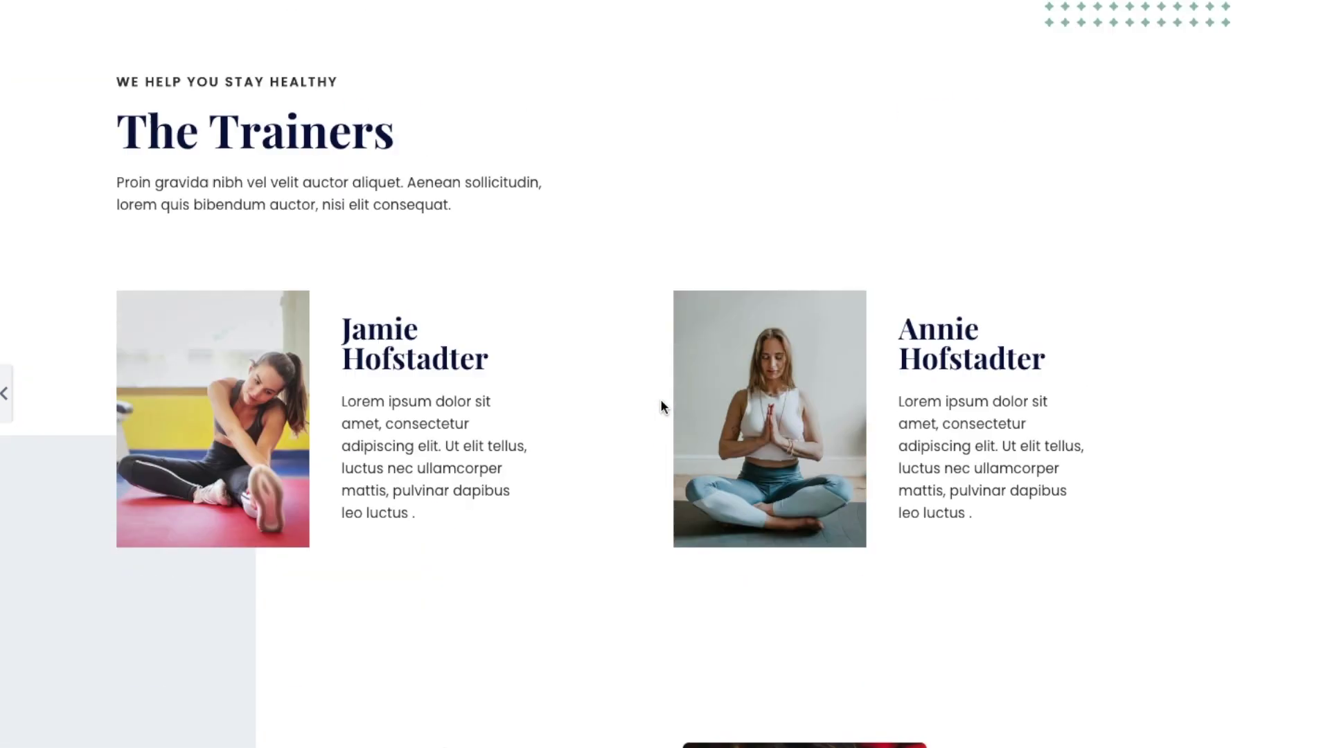
- Continue with the Online Health Coach template, skipping the logo upload and keeping the default colors and fonts
scroll(662, 400, up, 12)
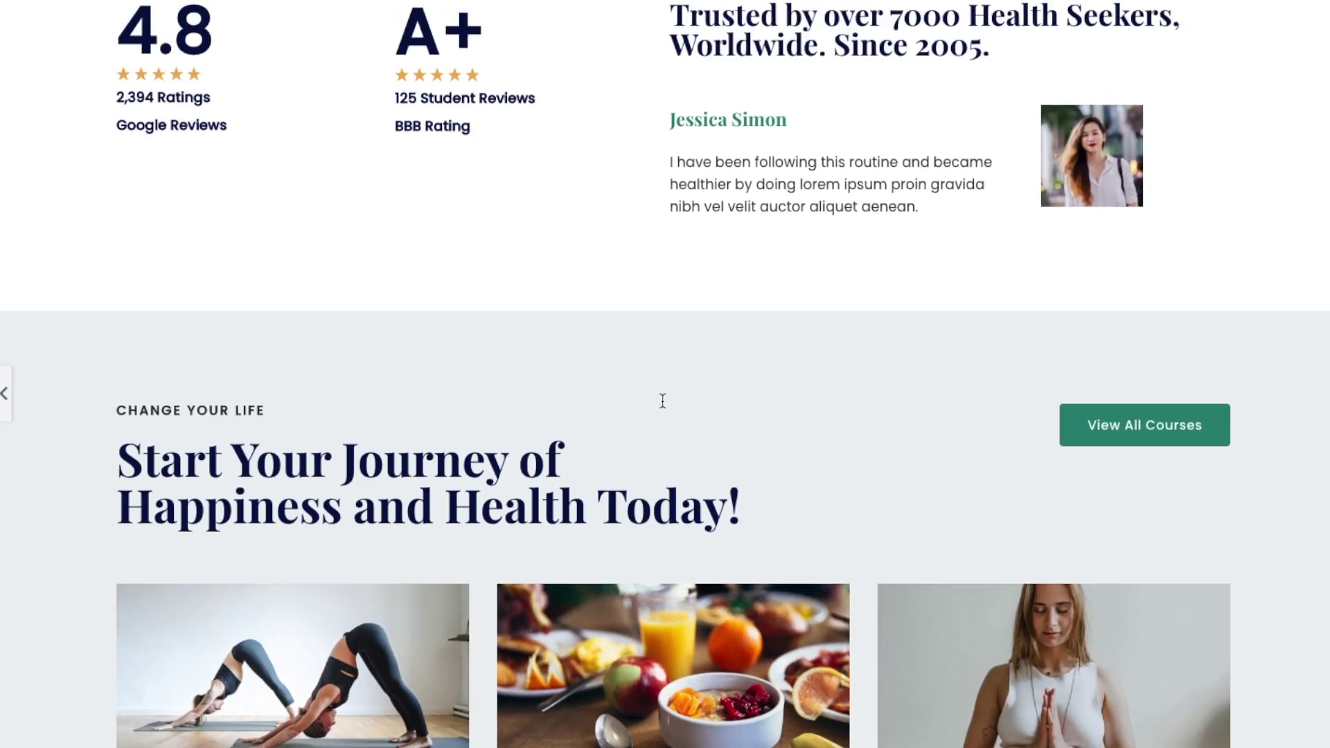
scroll(662, 400, up, 8)
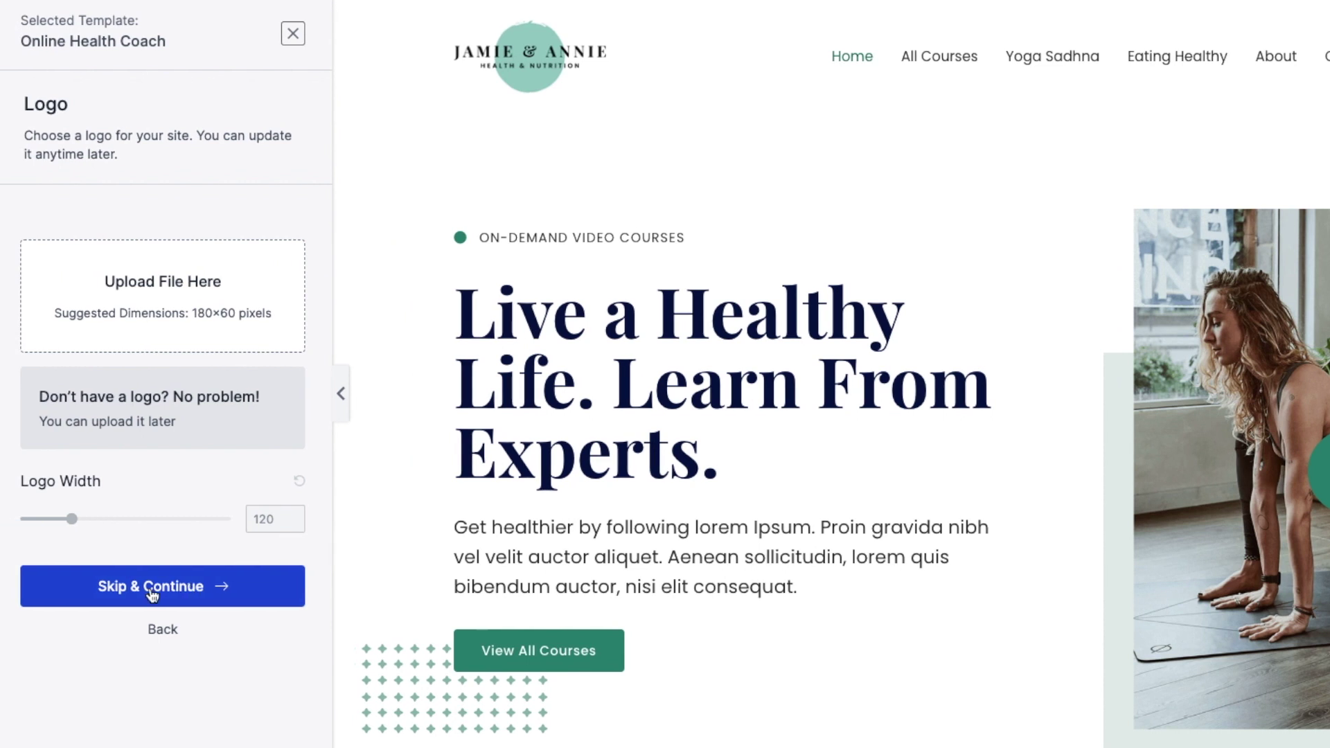
click(183, 589)
scroll(184, 593, down, 3)
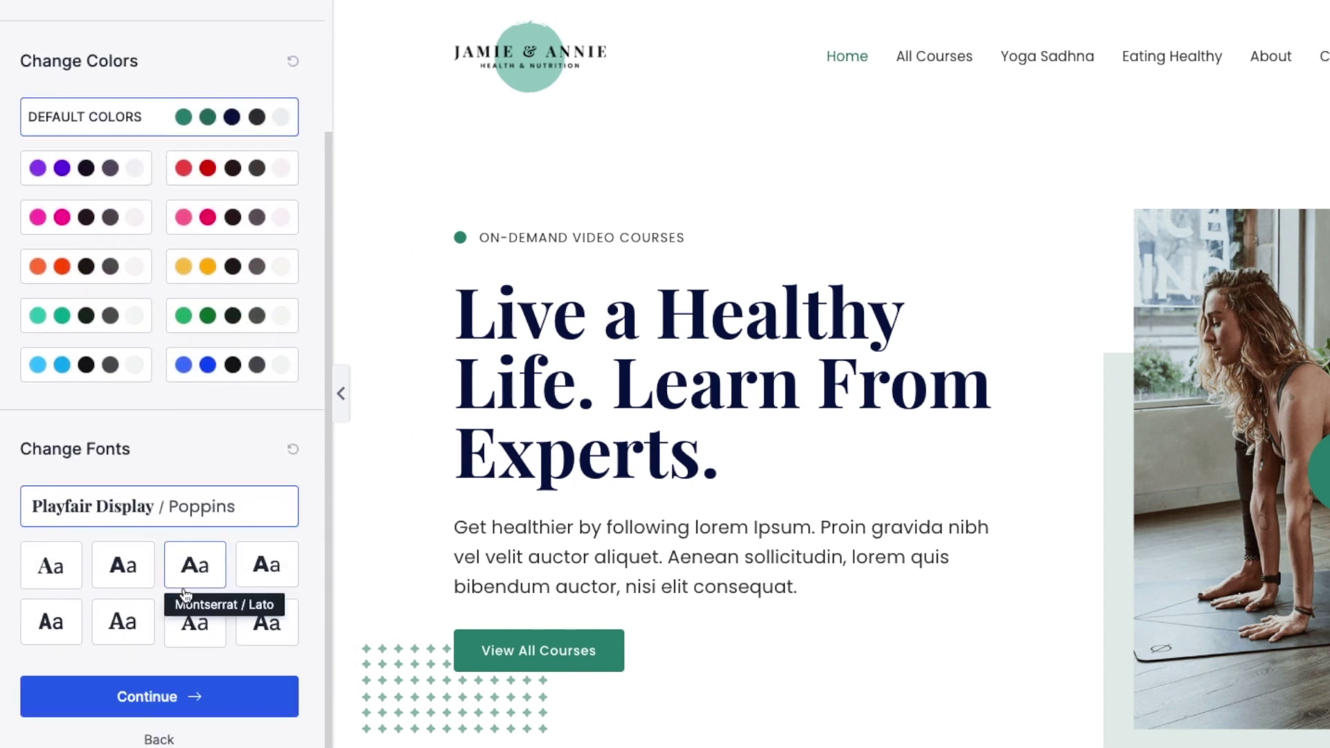
click(158, 687)
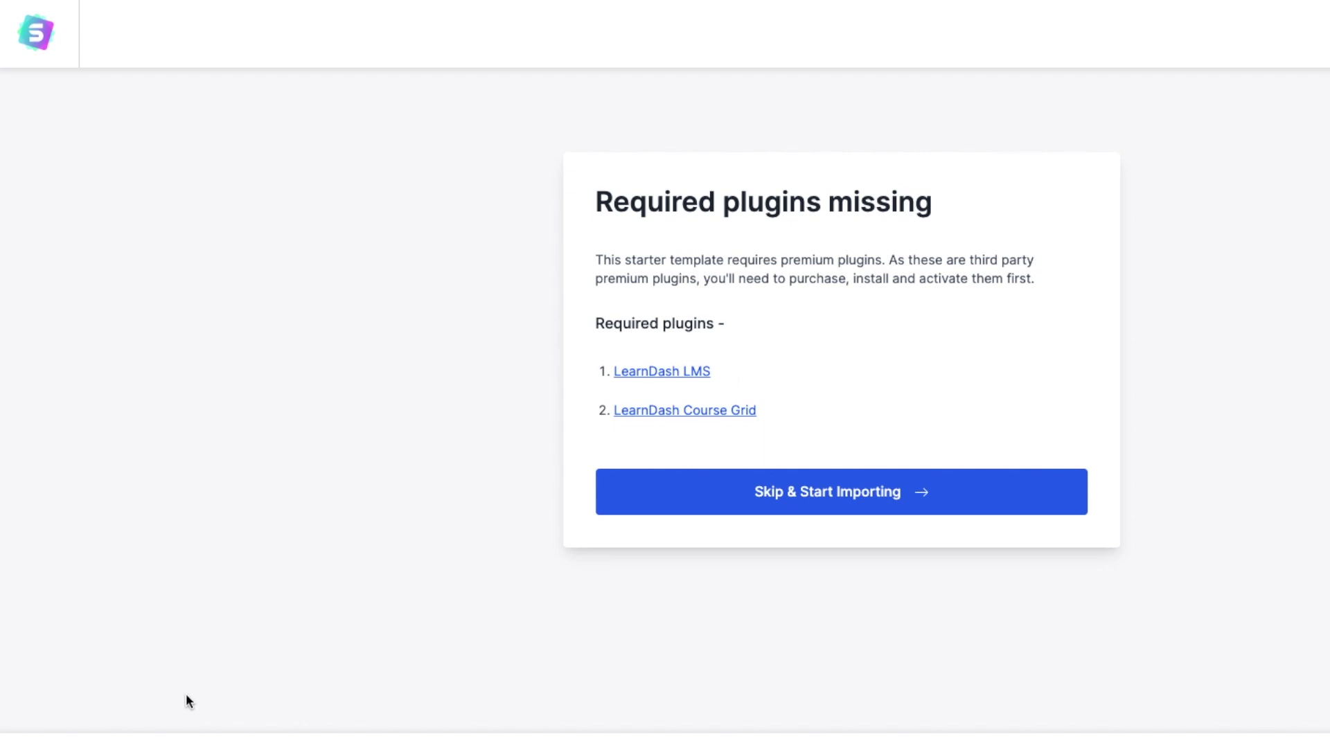
- Skip the missing LearnDash plugins and build the website with the Beginner and Myself/My Company details, importing settings, widgets, plugins and content
click(872, 500)
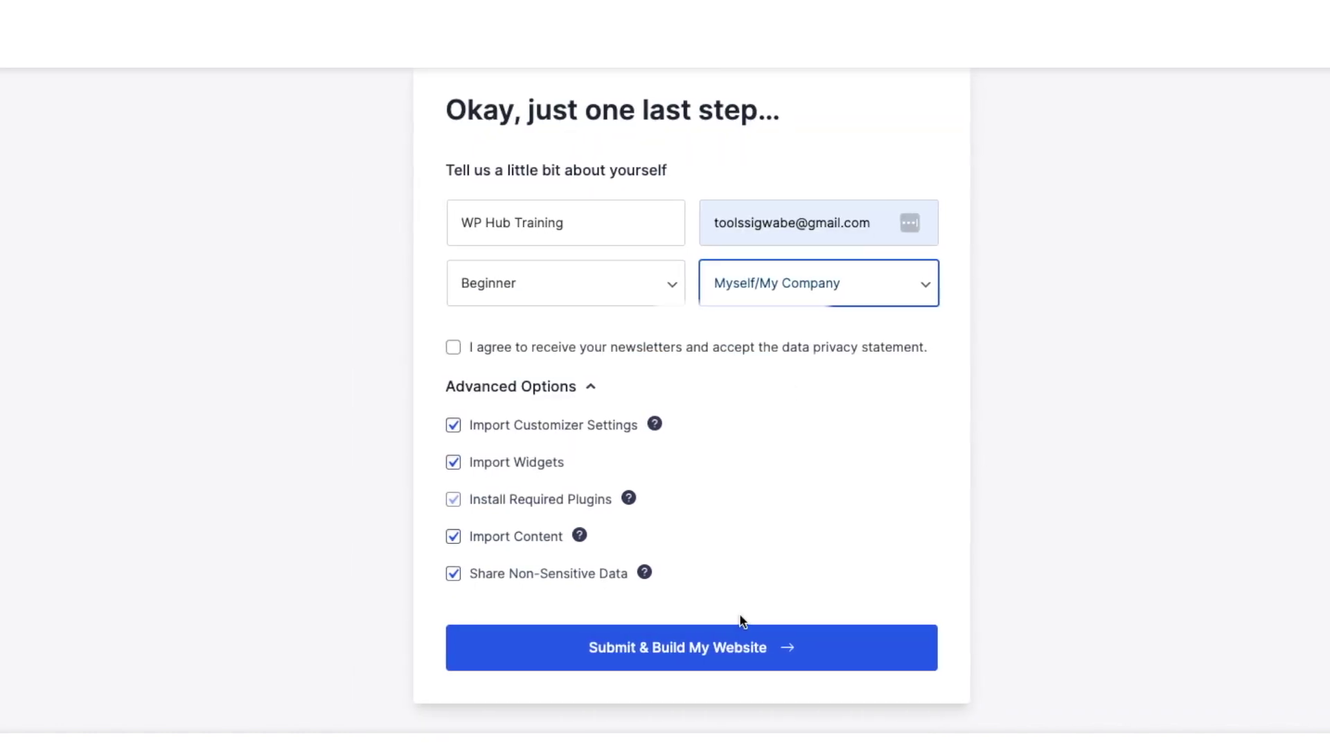
click(727, 649)
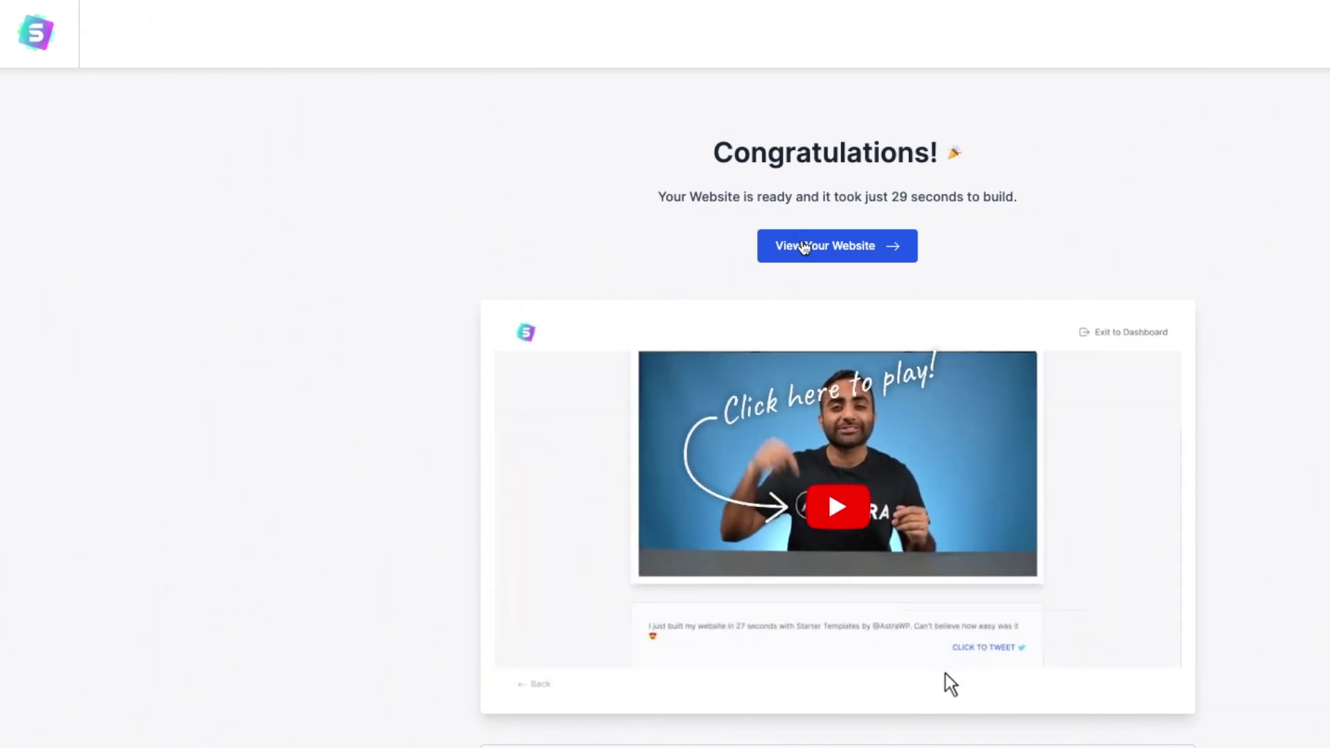
- Open the newly built website and look through its home page down to the newsletter section
click(808, 248)
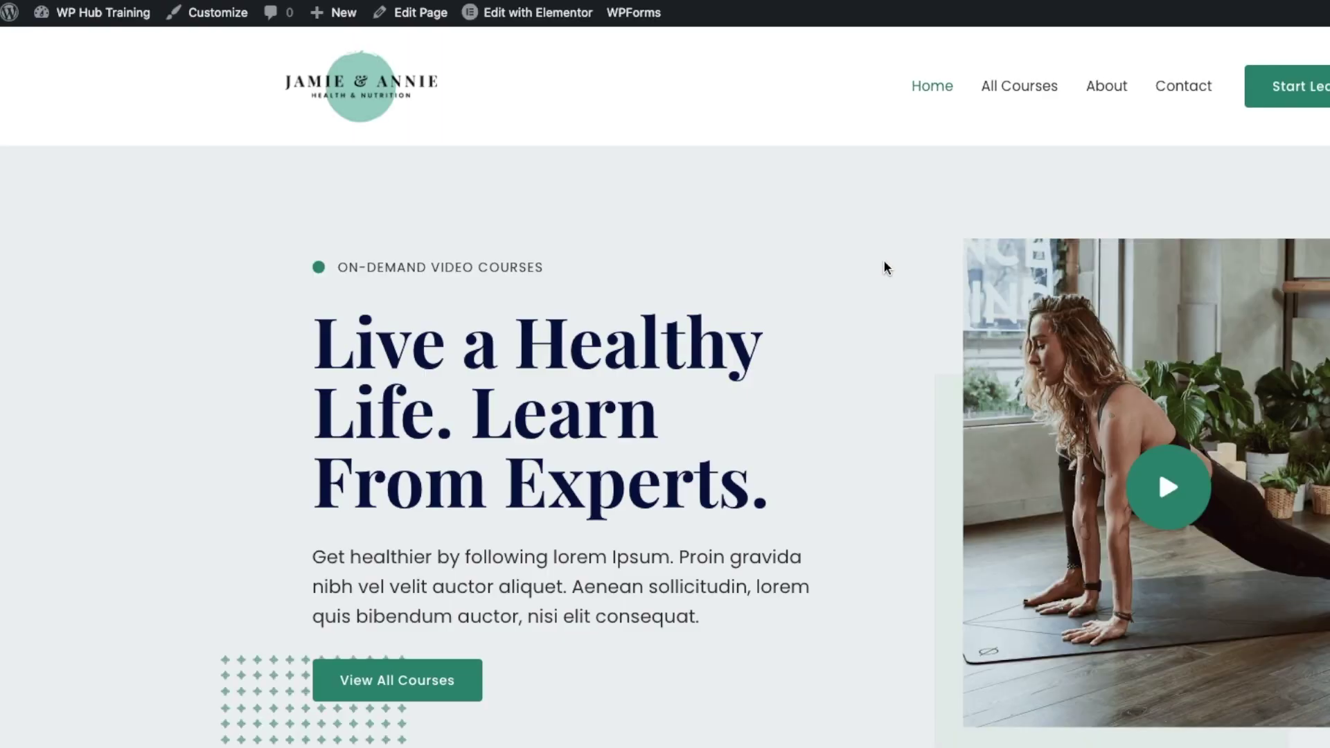
scroll(886, 265, down, 4)
scroll(887, 266, down, 12)
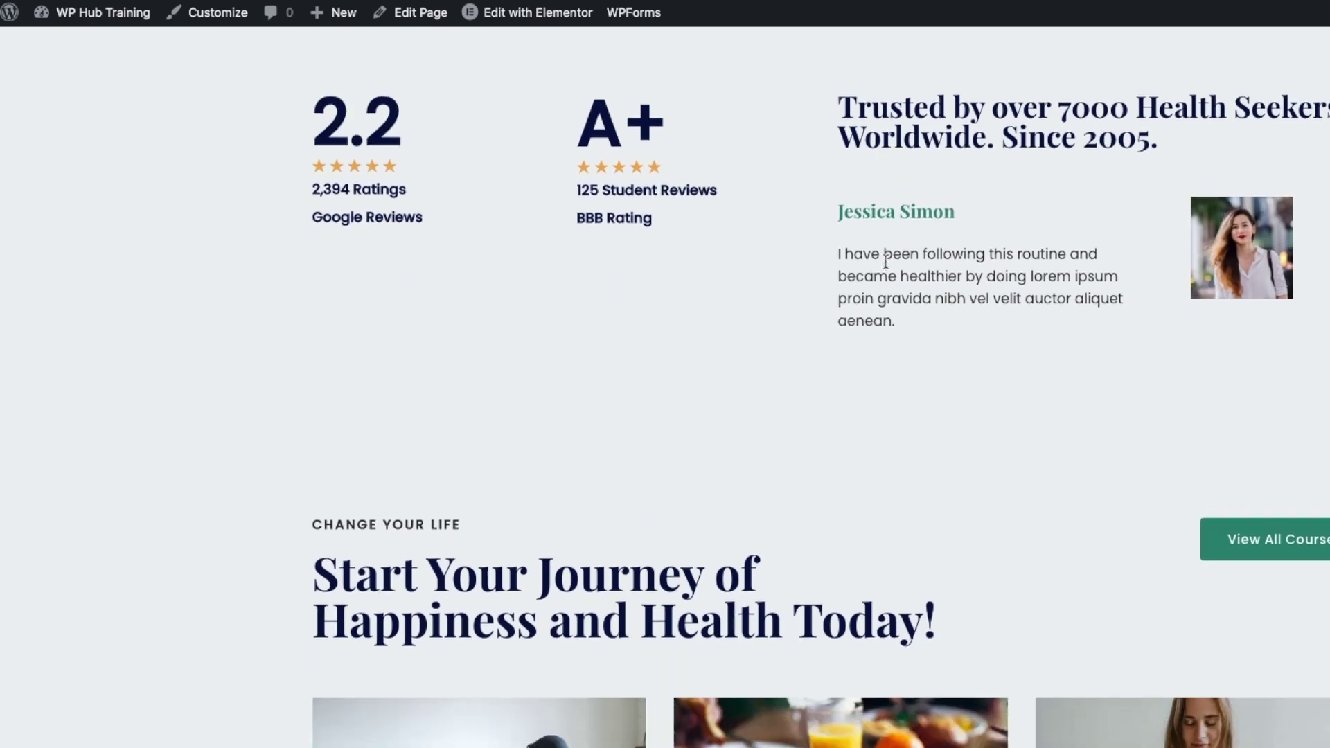
scroll(887, 267, down, 11)
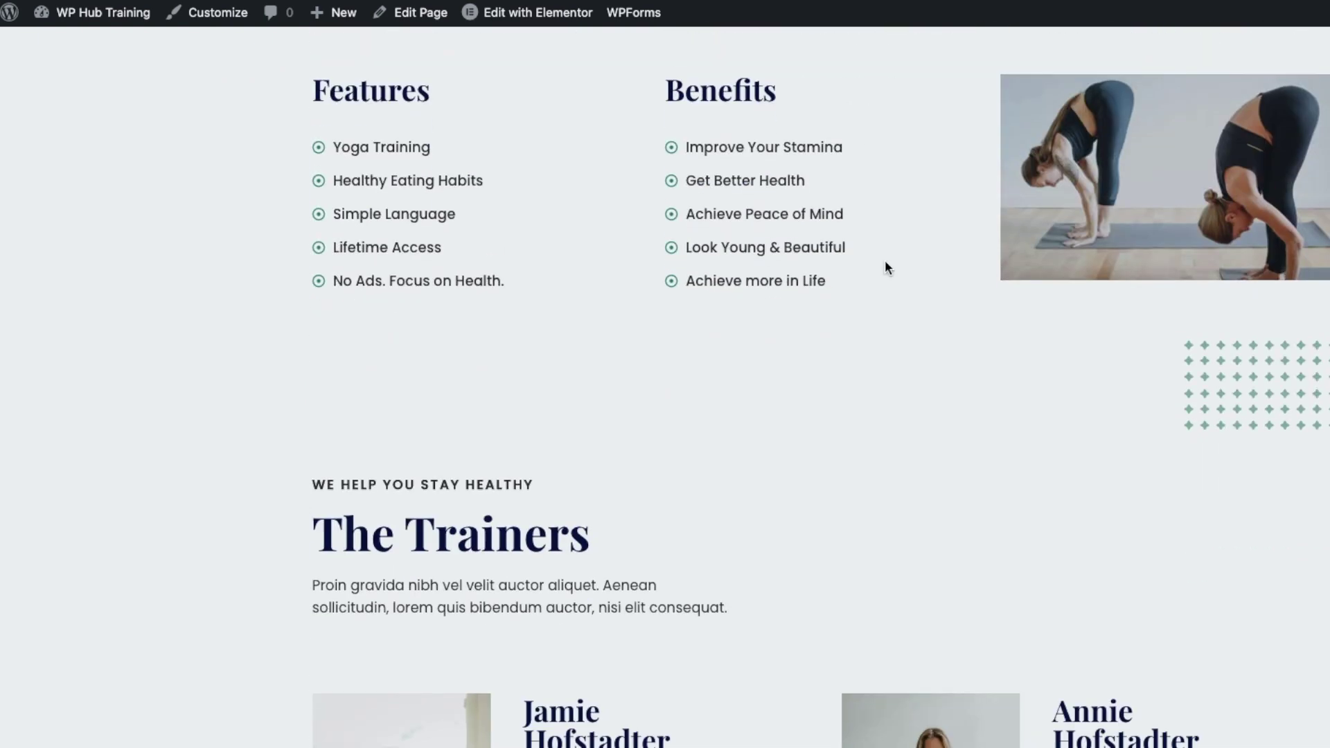
scroll(885, 263, down, 9)
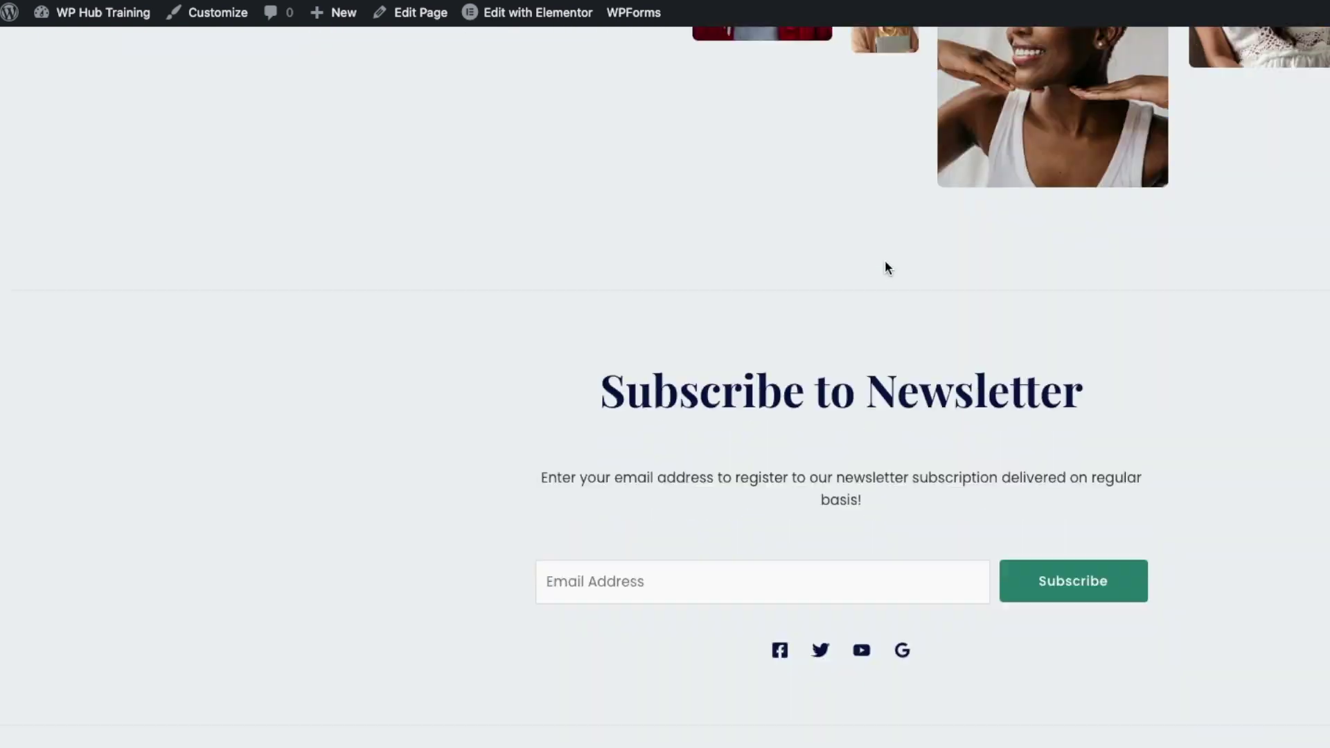
scroll(884, 264, up, 5)
scroll(887, 267, up, 15)
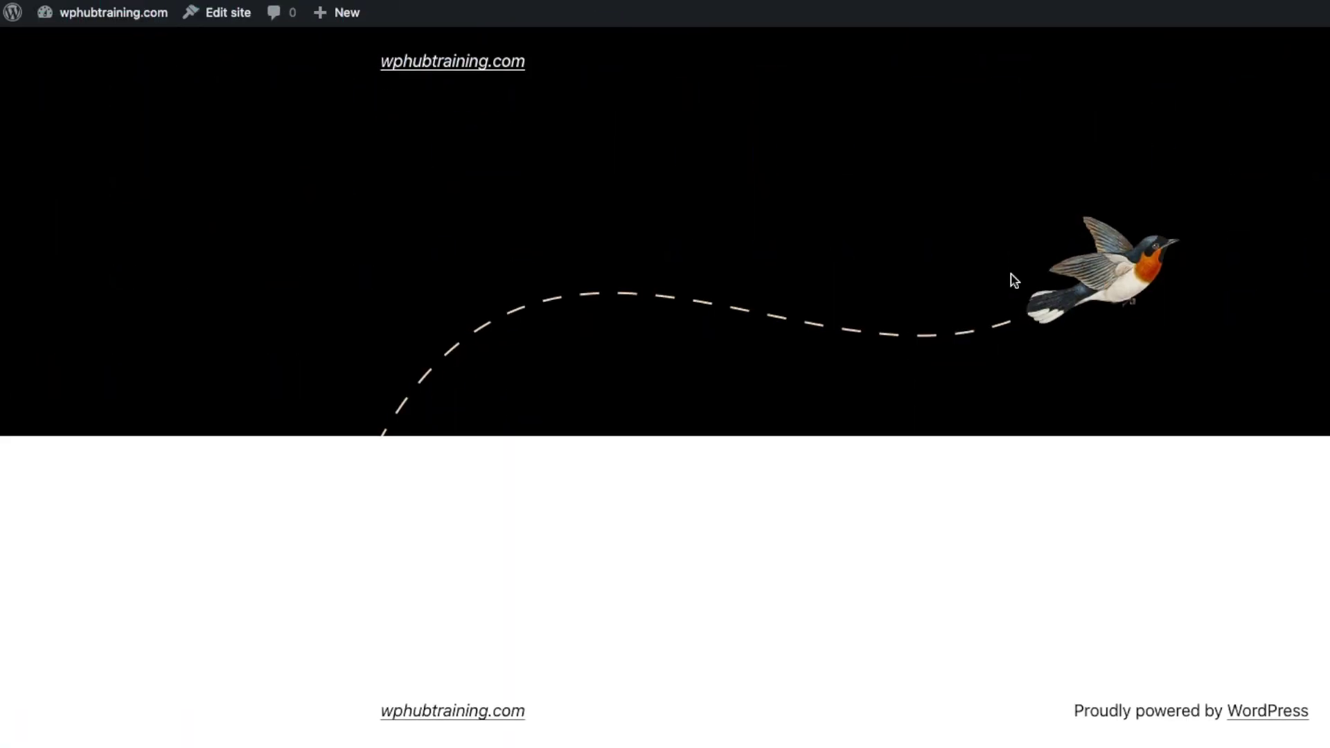
scroll(1011, 298, up, 2)
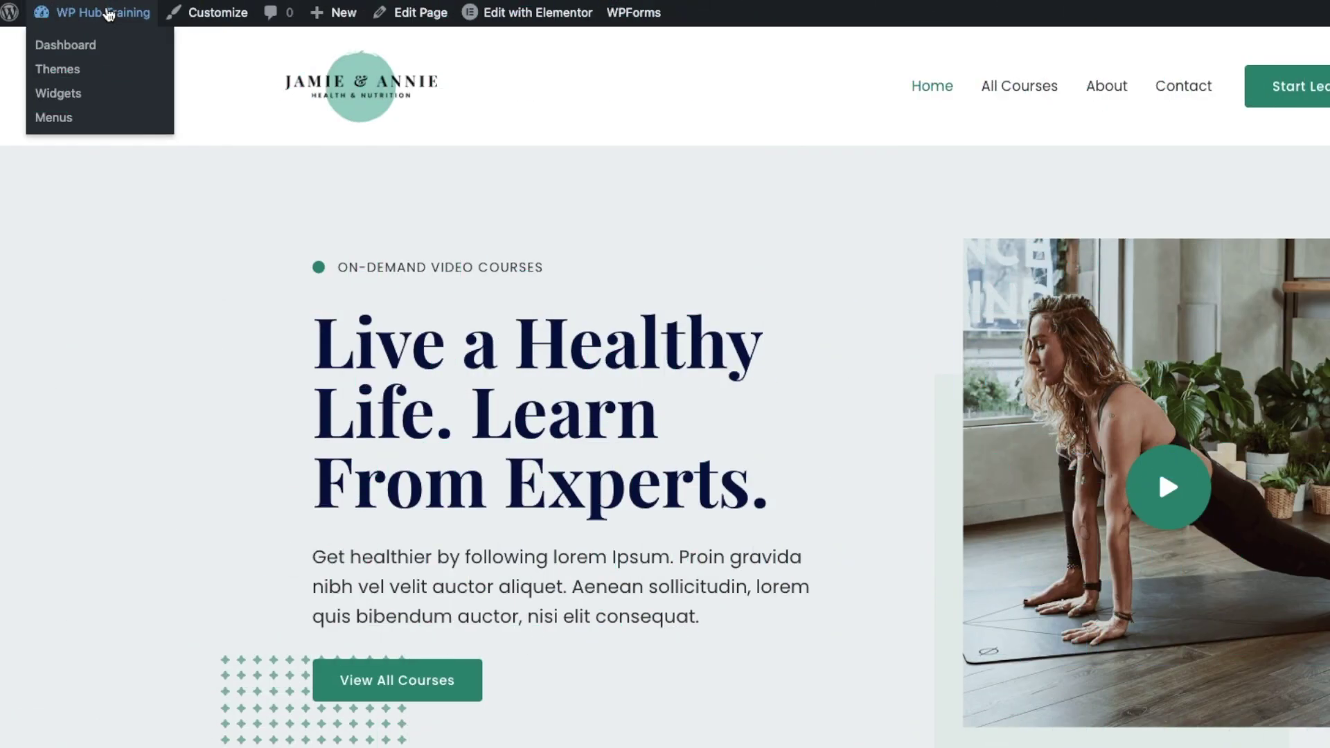
- Switch to the WordPress dashboard and back to the site, and look through the home page sections again
click(109, 14)
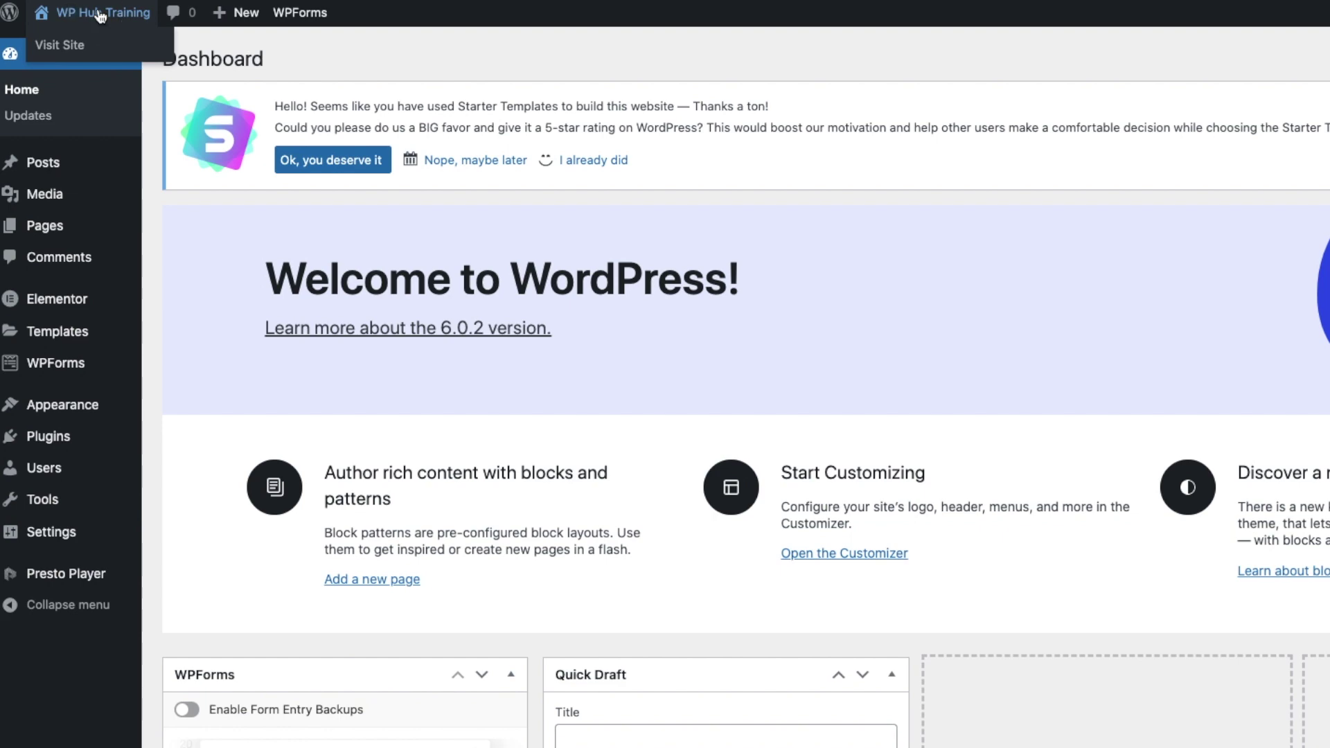
click(100, 14)
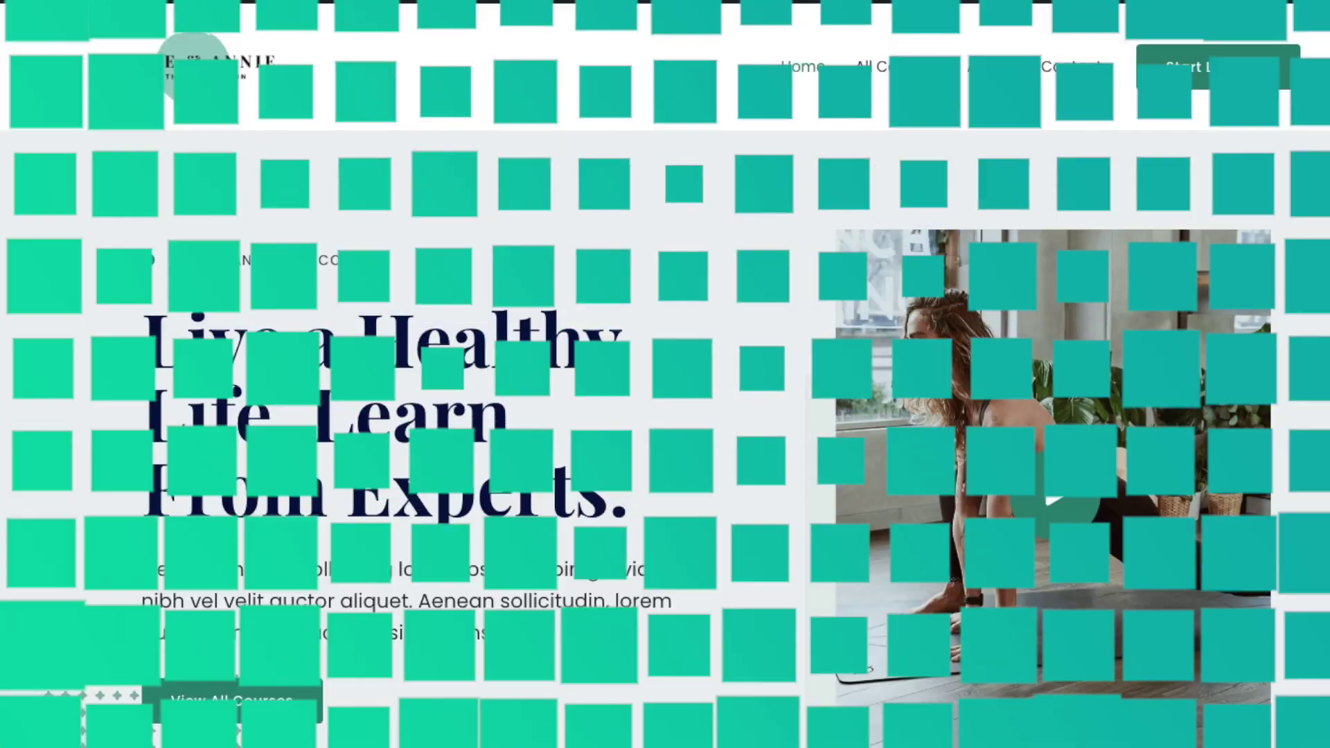
scroll(594, 176, down, 15)
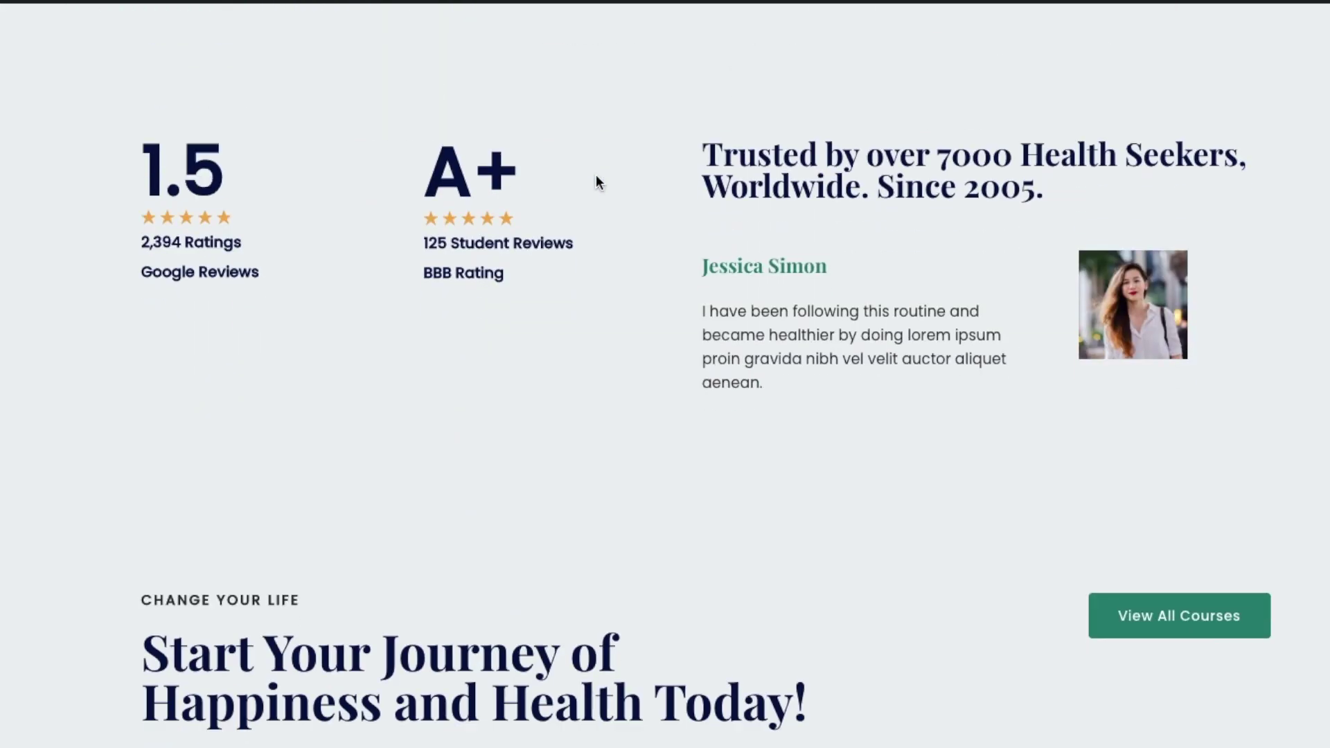
scroll(596, 177, down, 20)
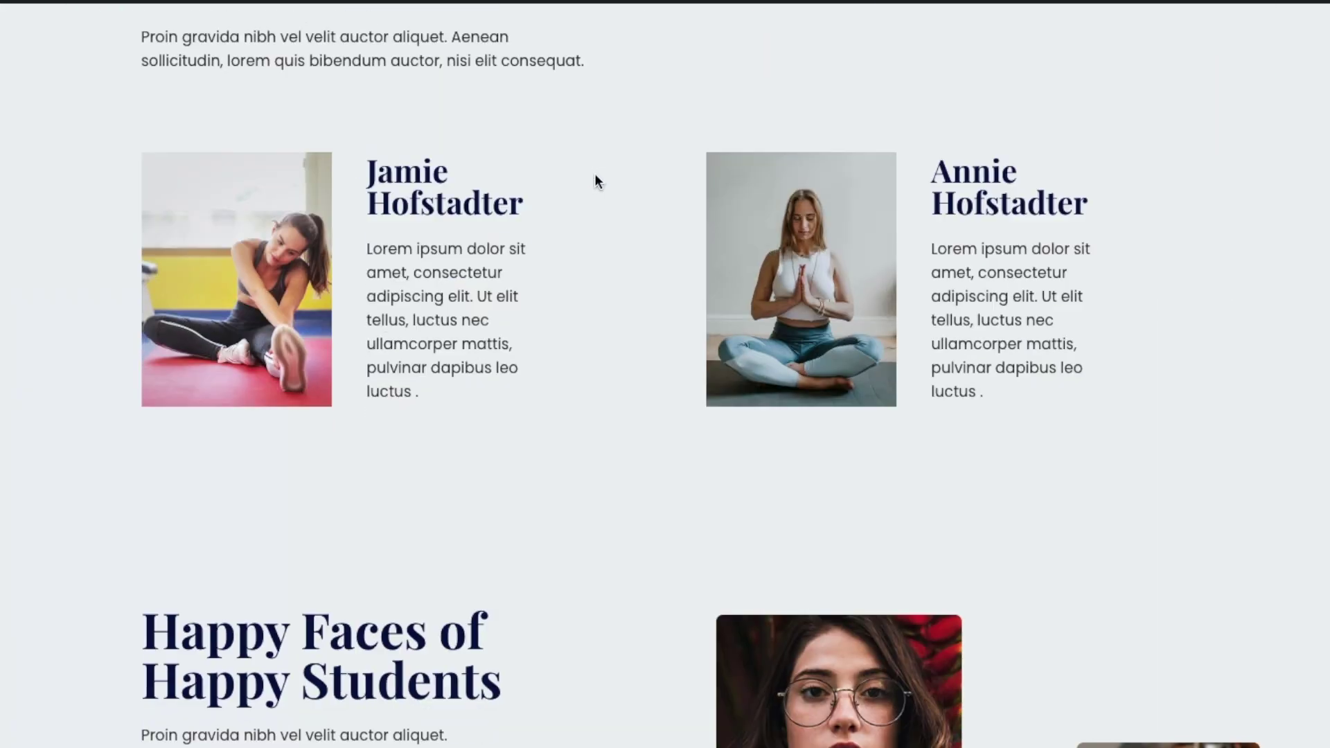
scroll(594, 176, down, 5)
scroll(595, 174, up, 20)
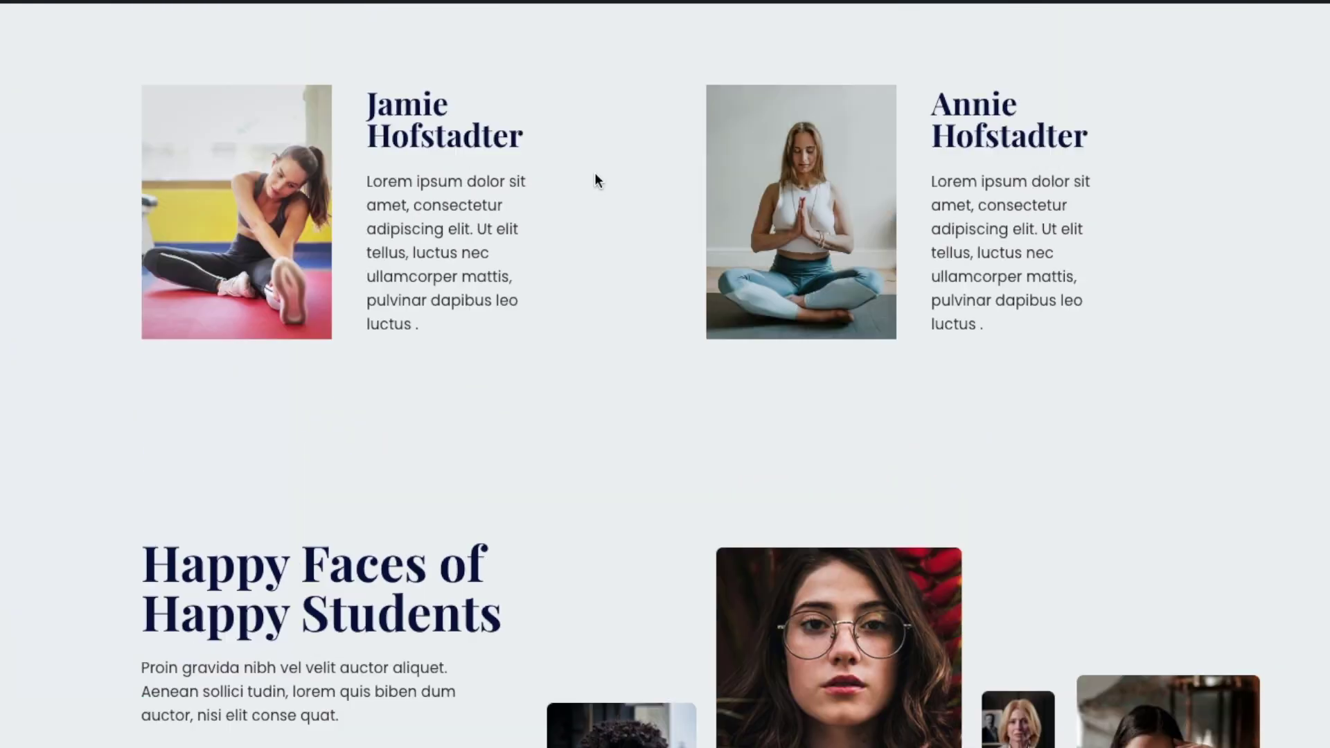
scroll(594, 173, up, 20)
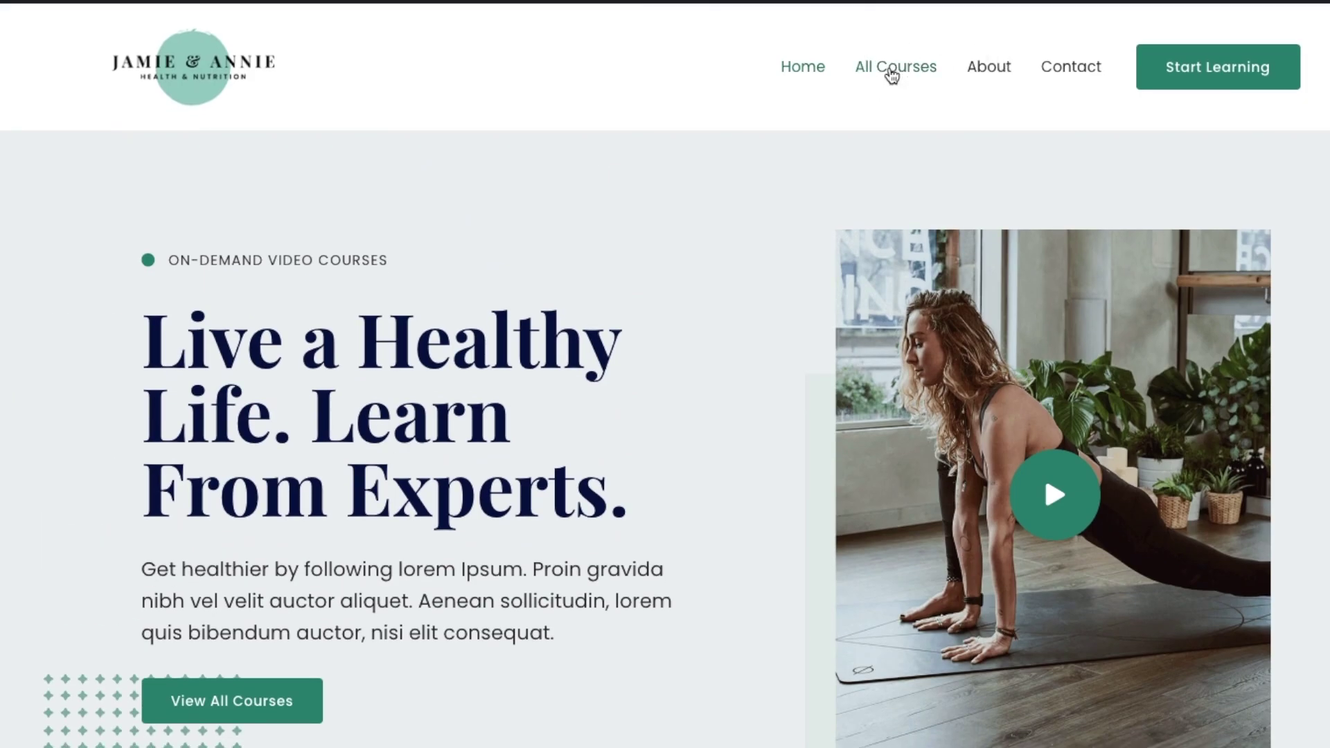
- Open the site's All Courses page and look through its featured courses and student sections
click(892, 69)
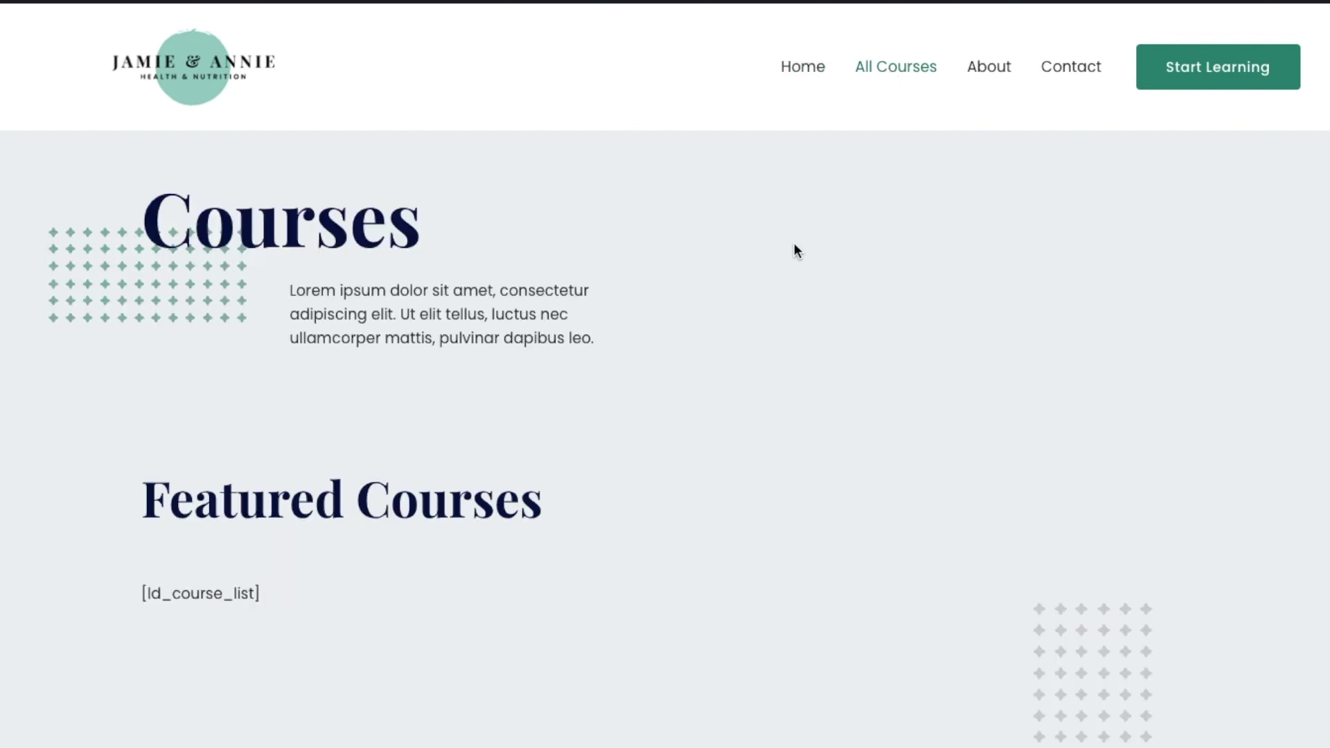
scroll(900, 270, down, 10)
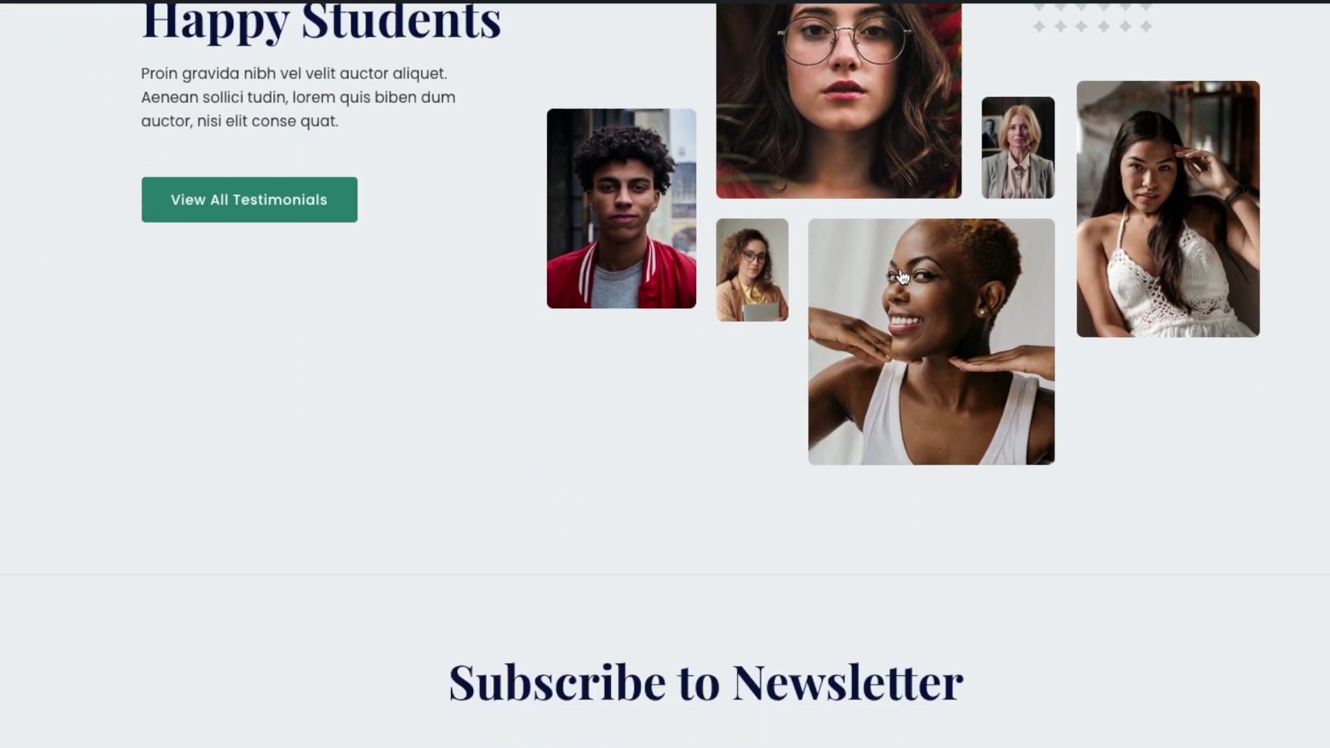
scroll(899, 274, up, 15)
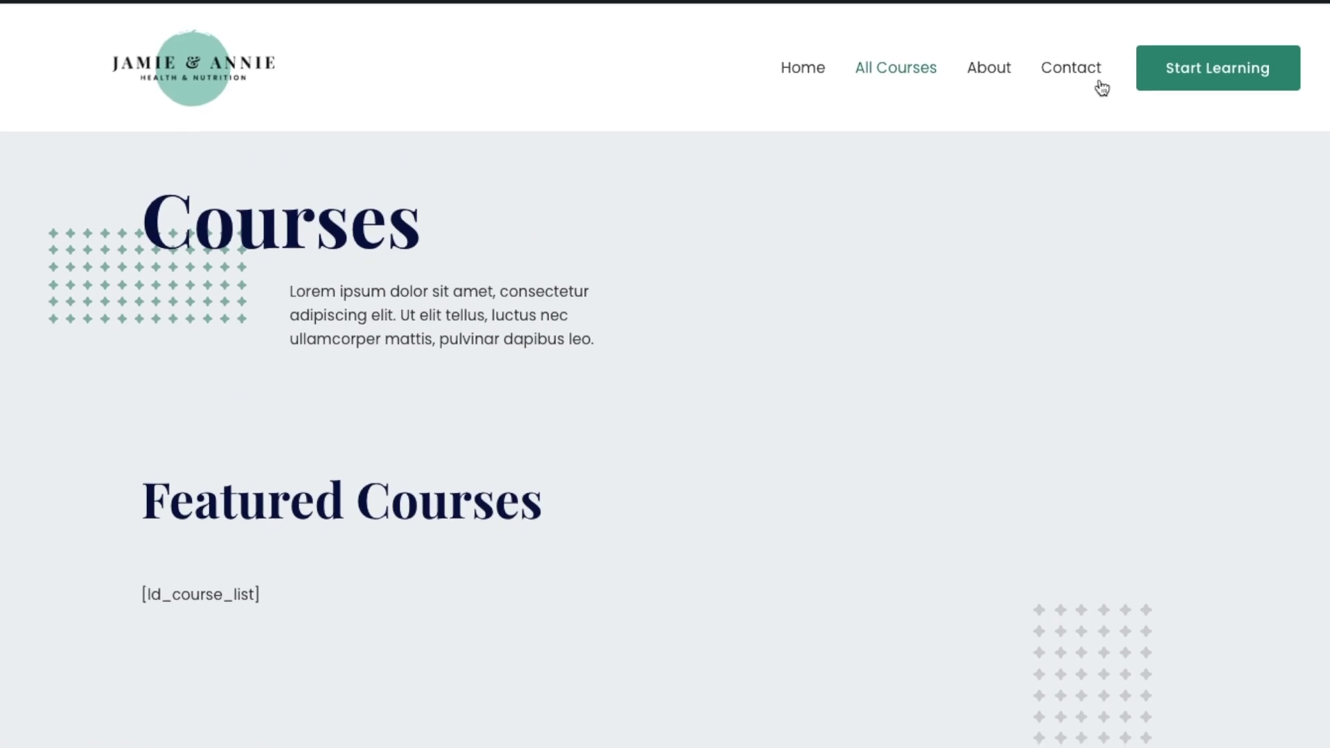
- Open the site's About page and look through its introduction and trainers sections
click(1004, 84)
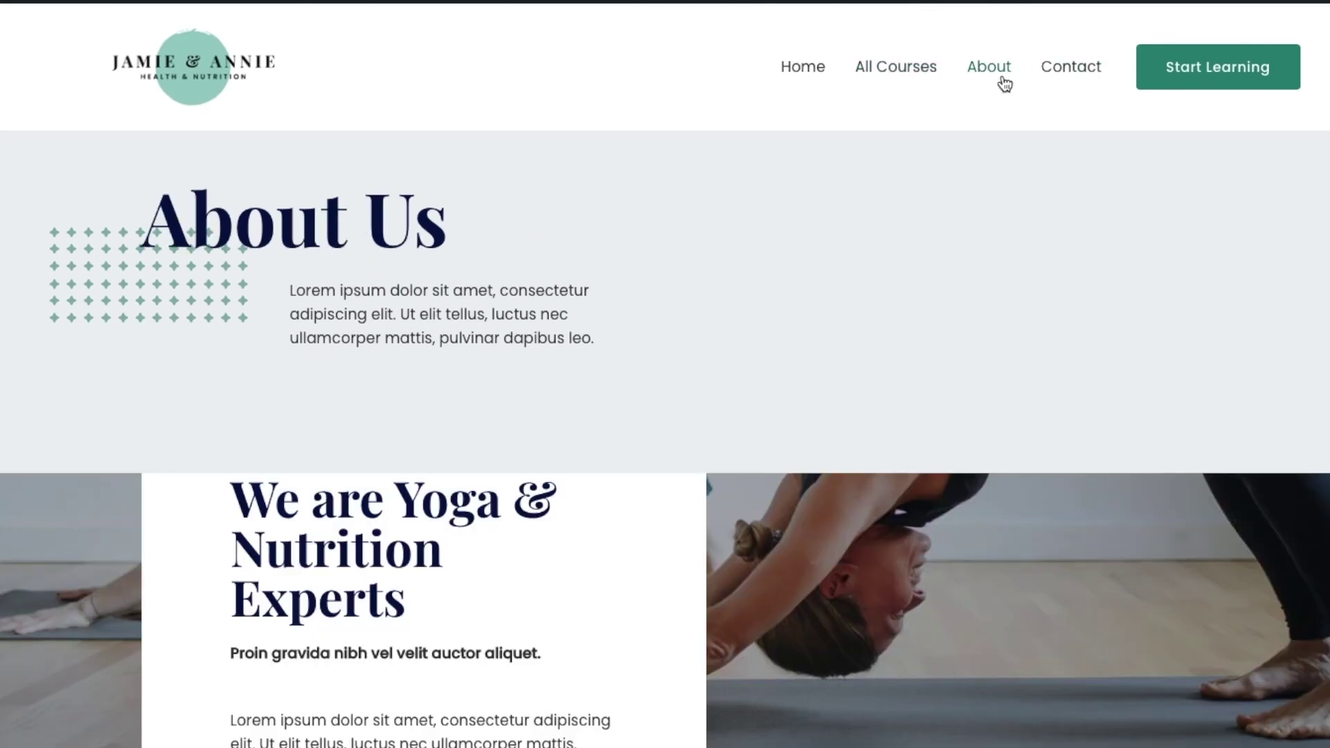
scroll(954, 185, down, 12)
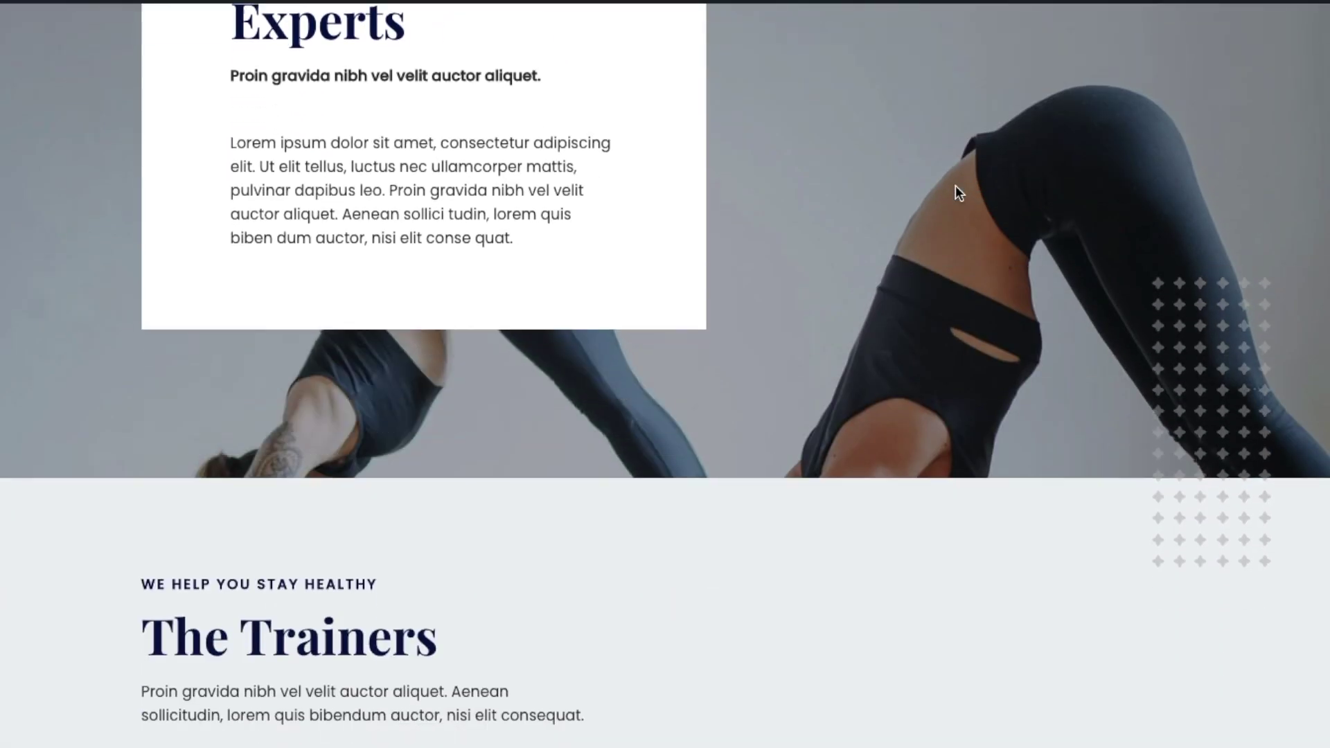
scroll(955, 185, down, 15)
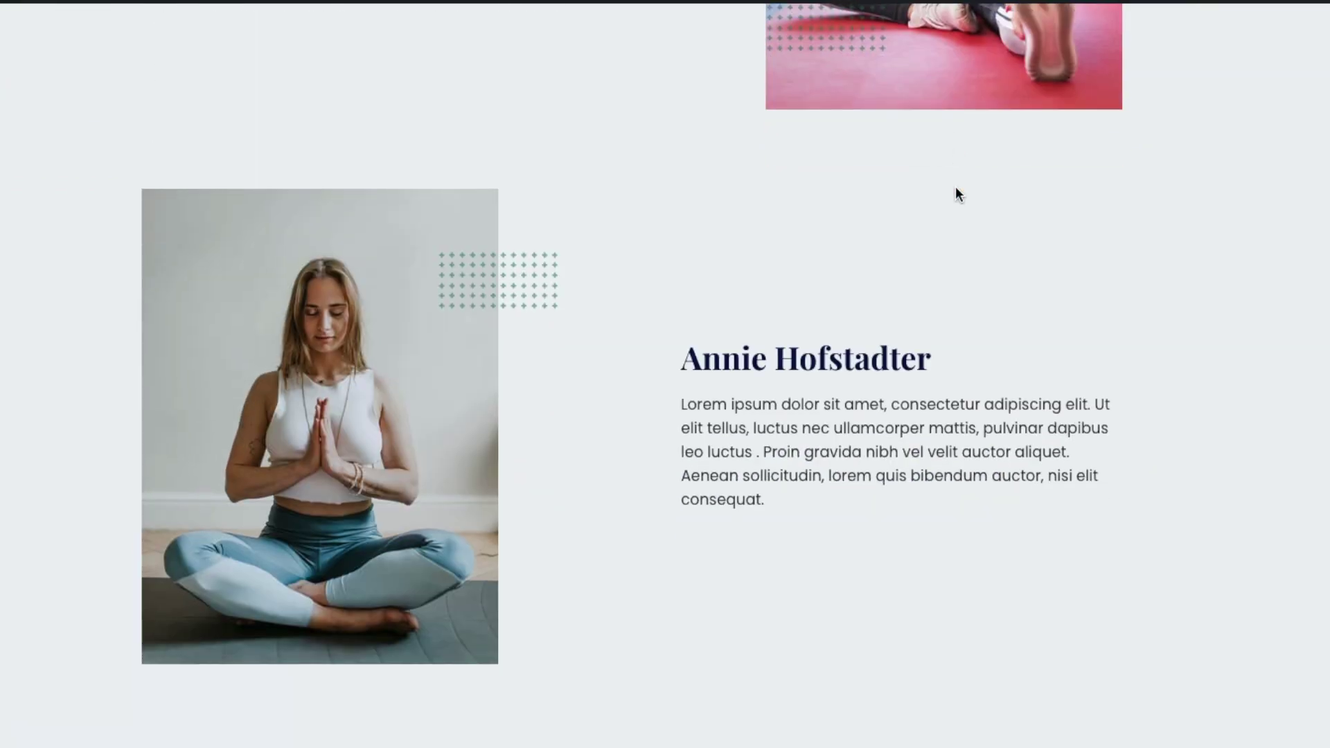
scroll(955, 186, down, 10)
scroll(954, 185, up, 20)
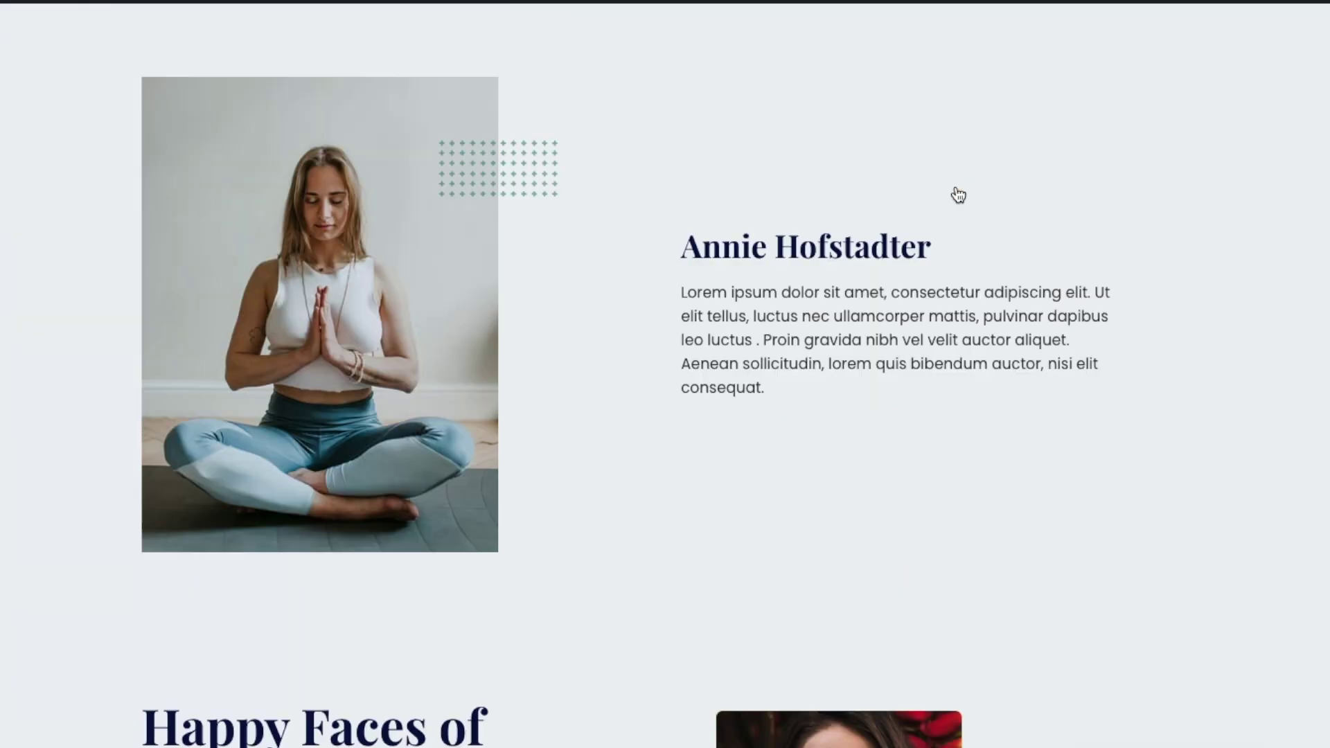
scroll(1100, 66, up, 8)
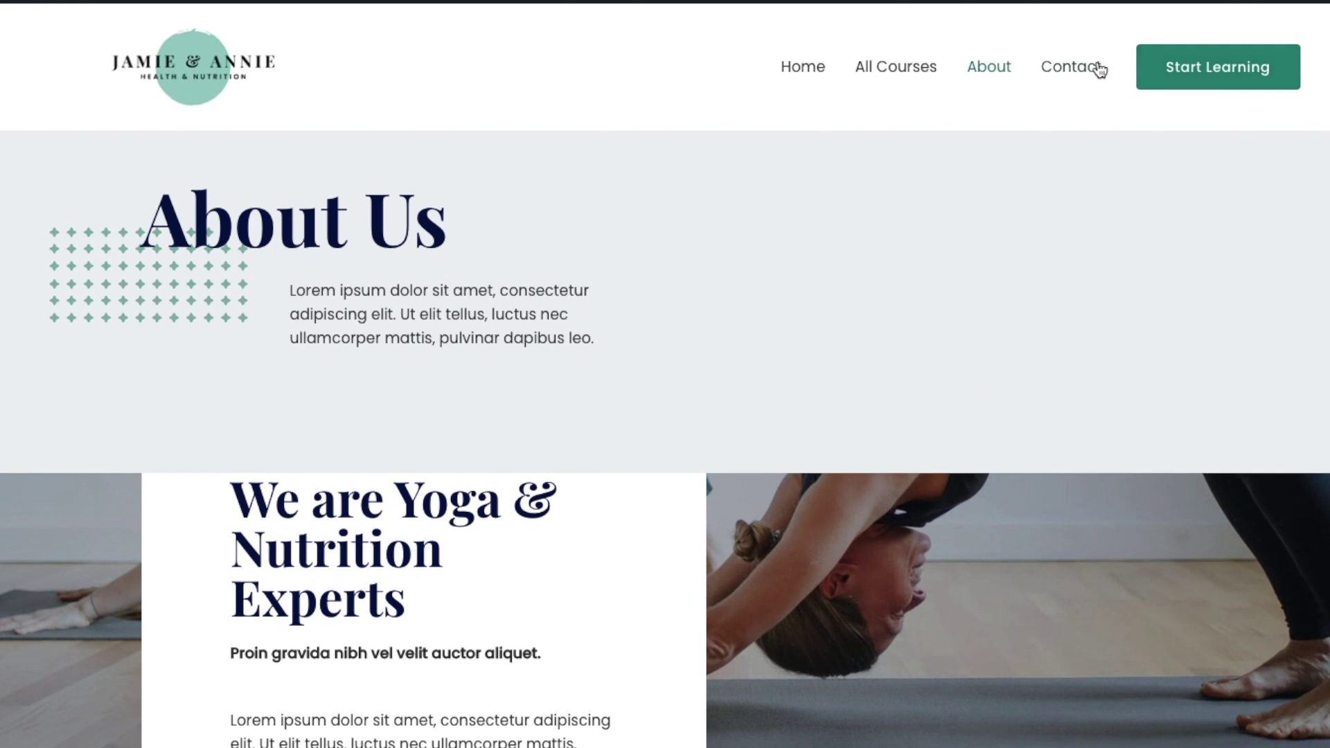
- Open the site's Contact page, examine its contact details, map and message form, and return to the home page
click(1097, 68)
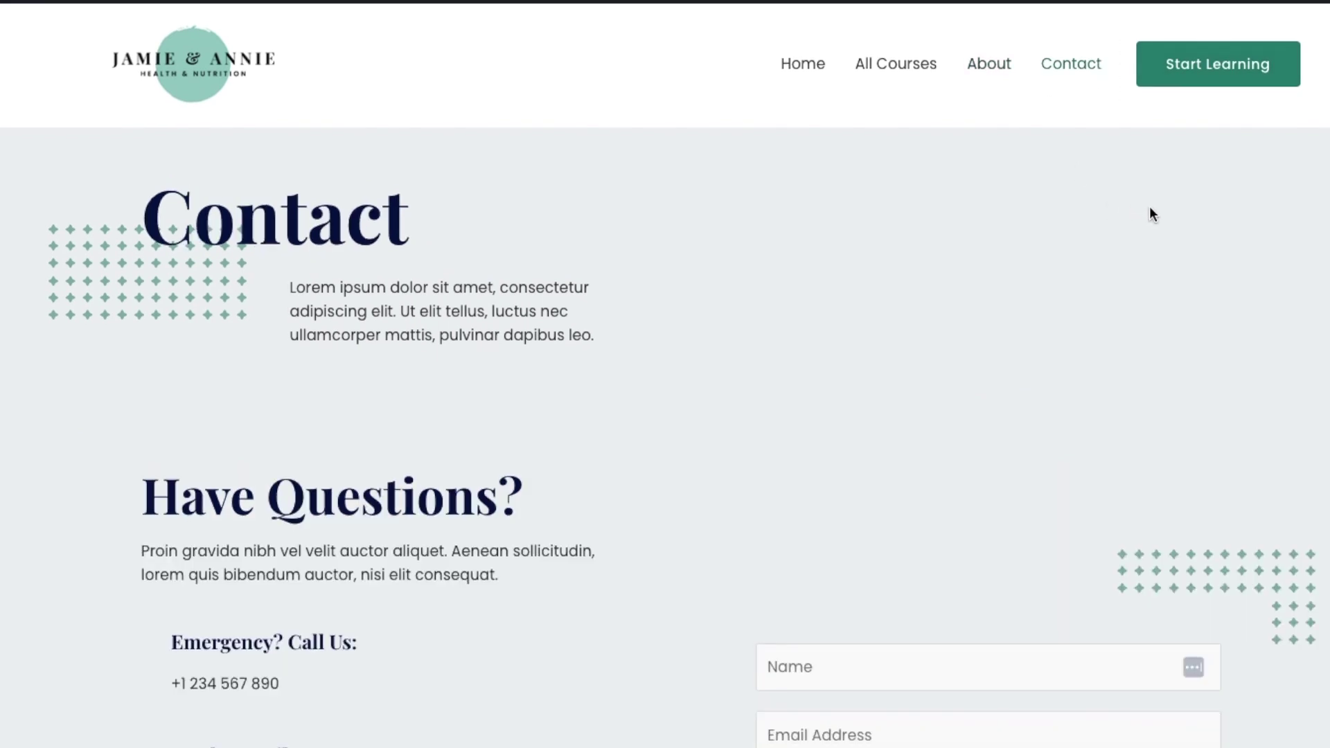
scroll(1150, 211, down, 4)
scroll(1150, 212, down, 3)
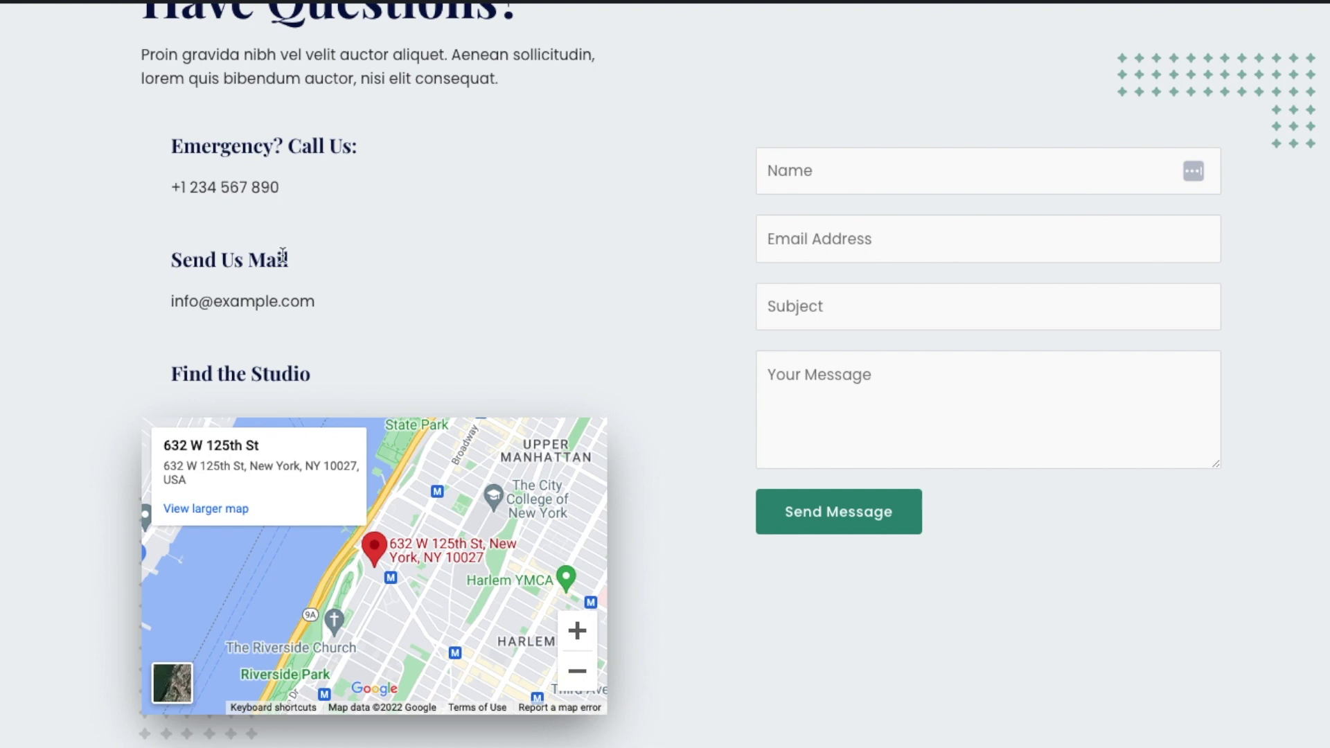
scroll(357, 444, down, 2)
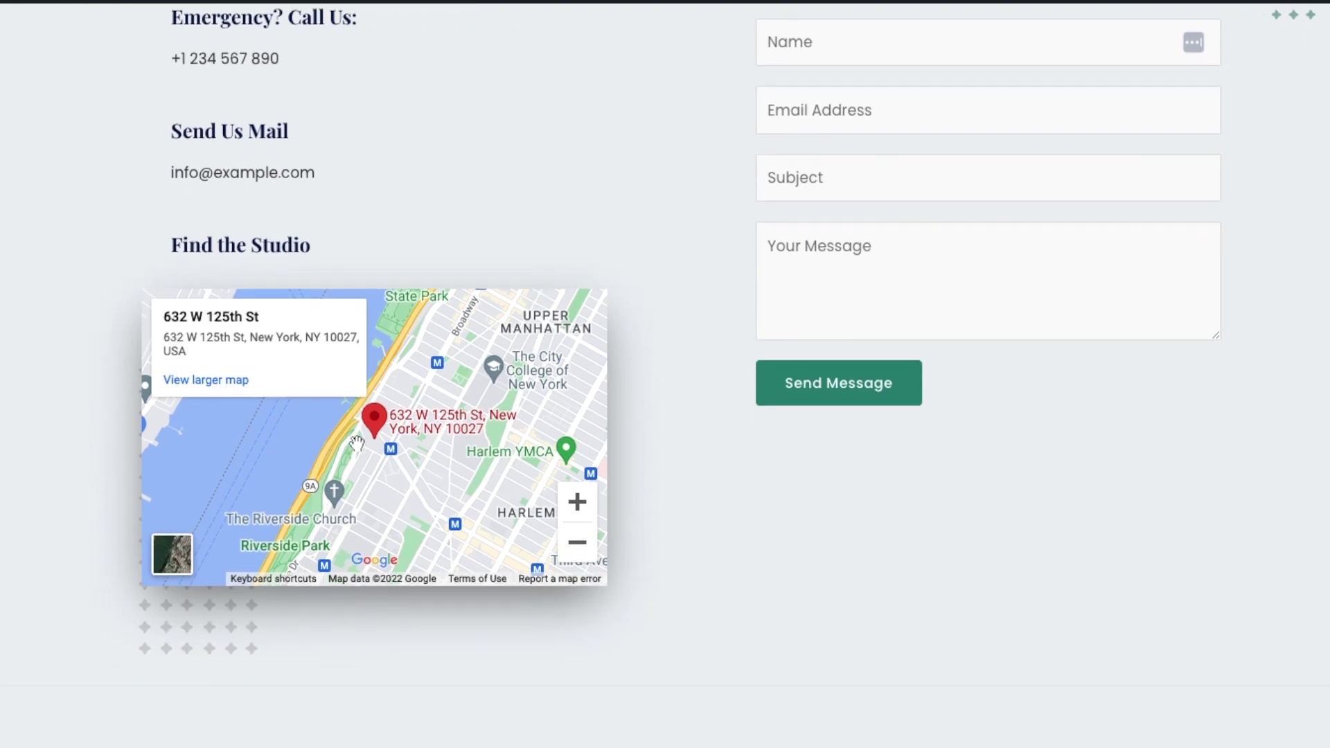
scroll(1224, 579, up, 5)
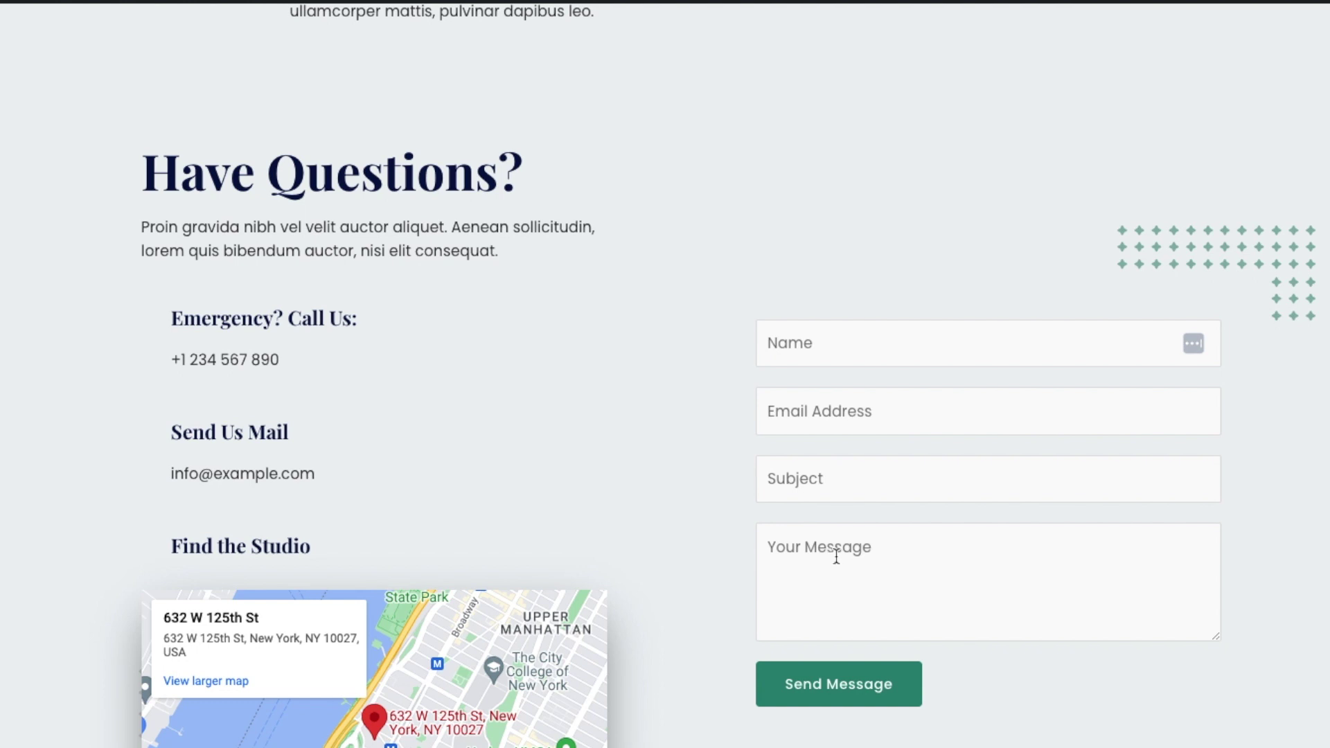
scroll(1016, 563, down, 3)
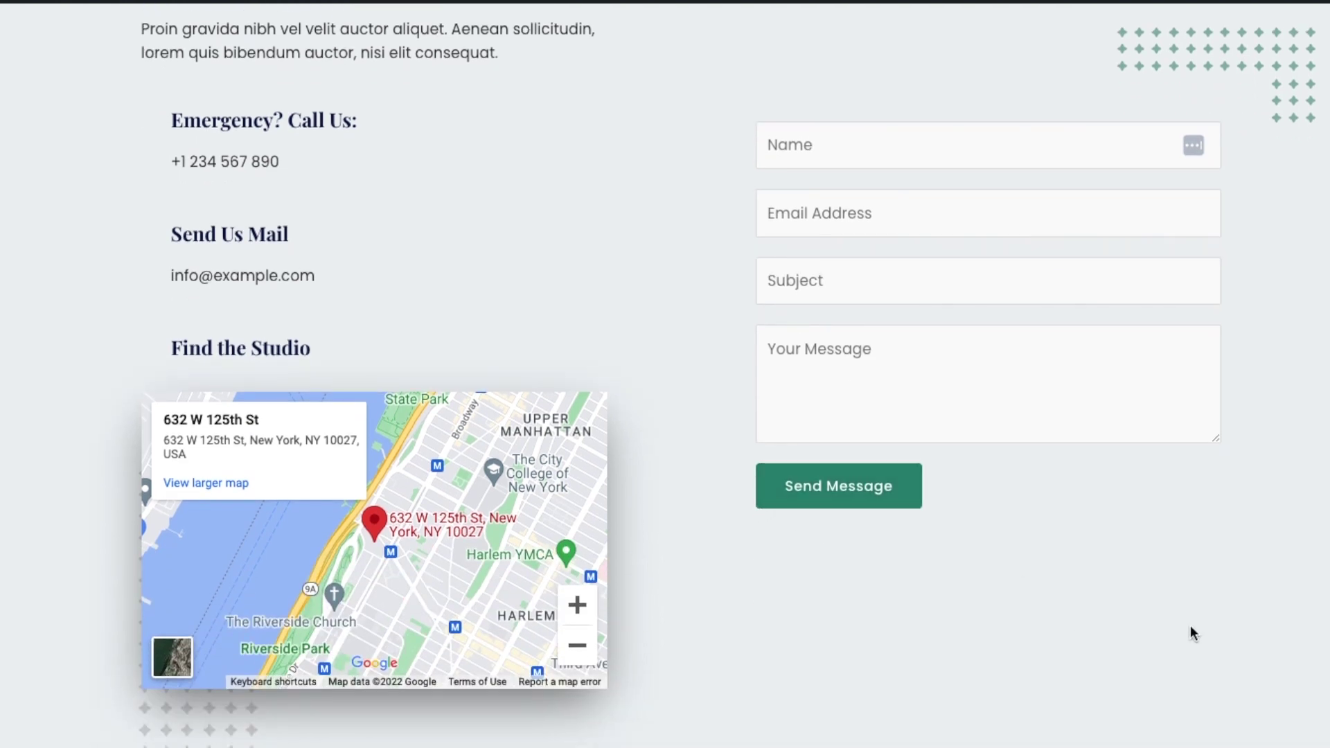
scroll(1191, 627, down, 5)
scroll(1188, 617, up, 15)
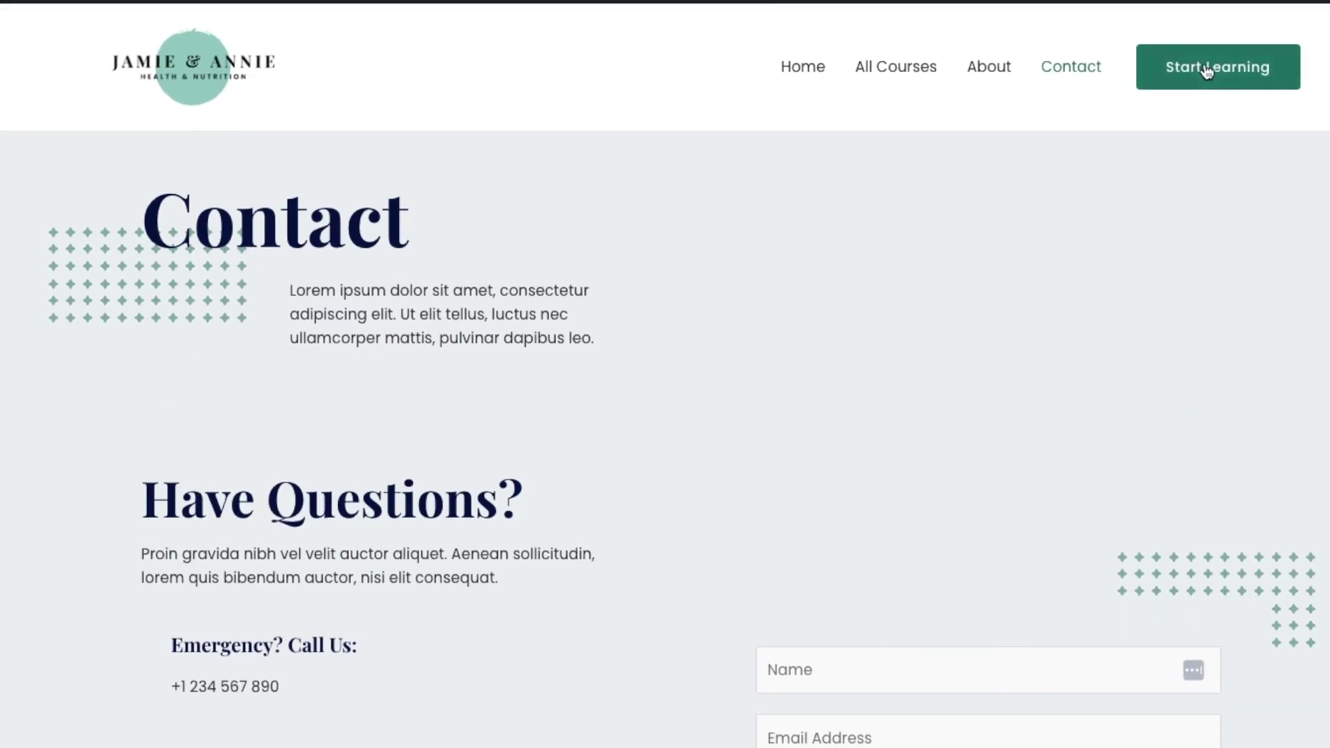
click(208, 66)
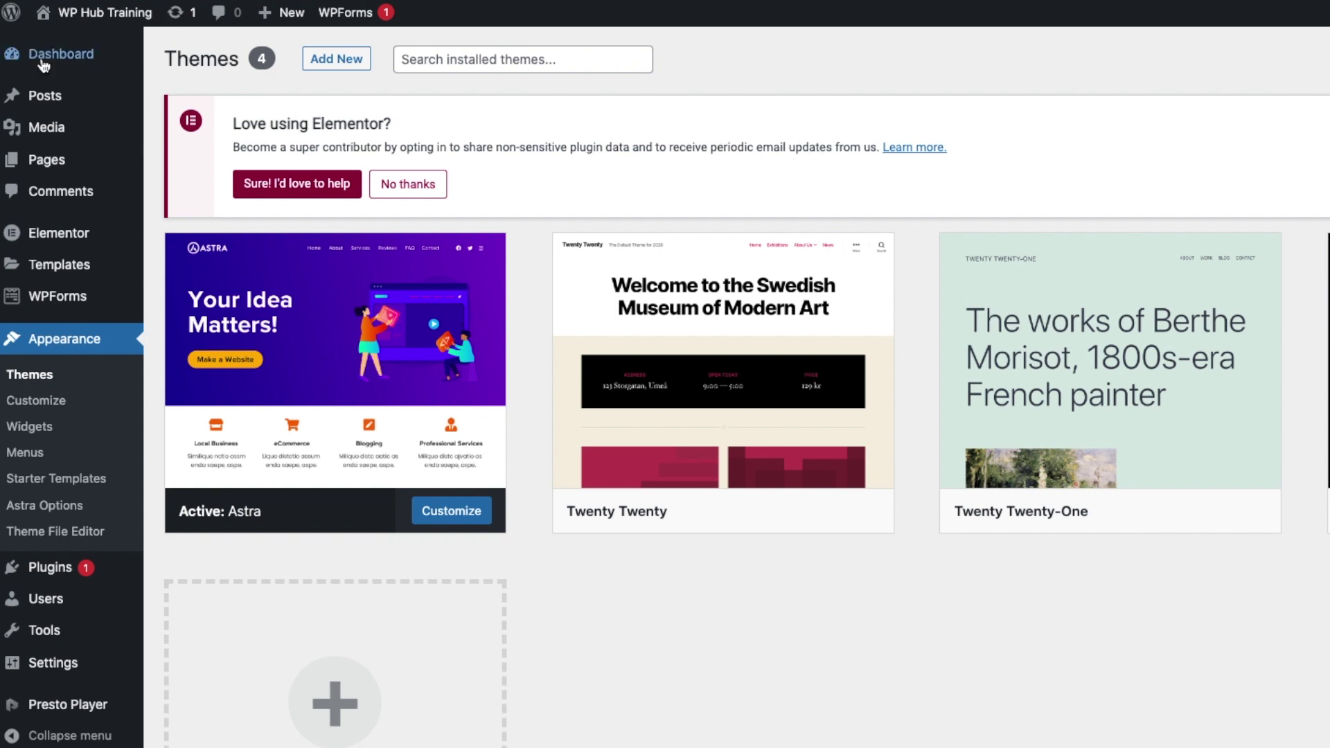
- Delete the inactive Twenty Twenty theme from the installed themes and confirm its removal
mouse_move(44, 64)
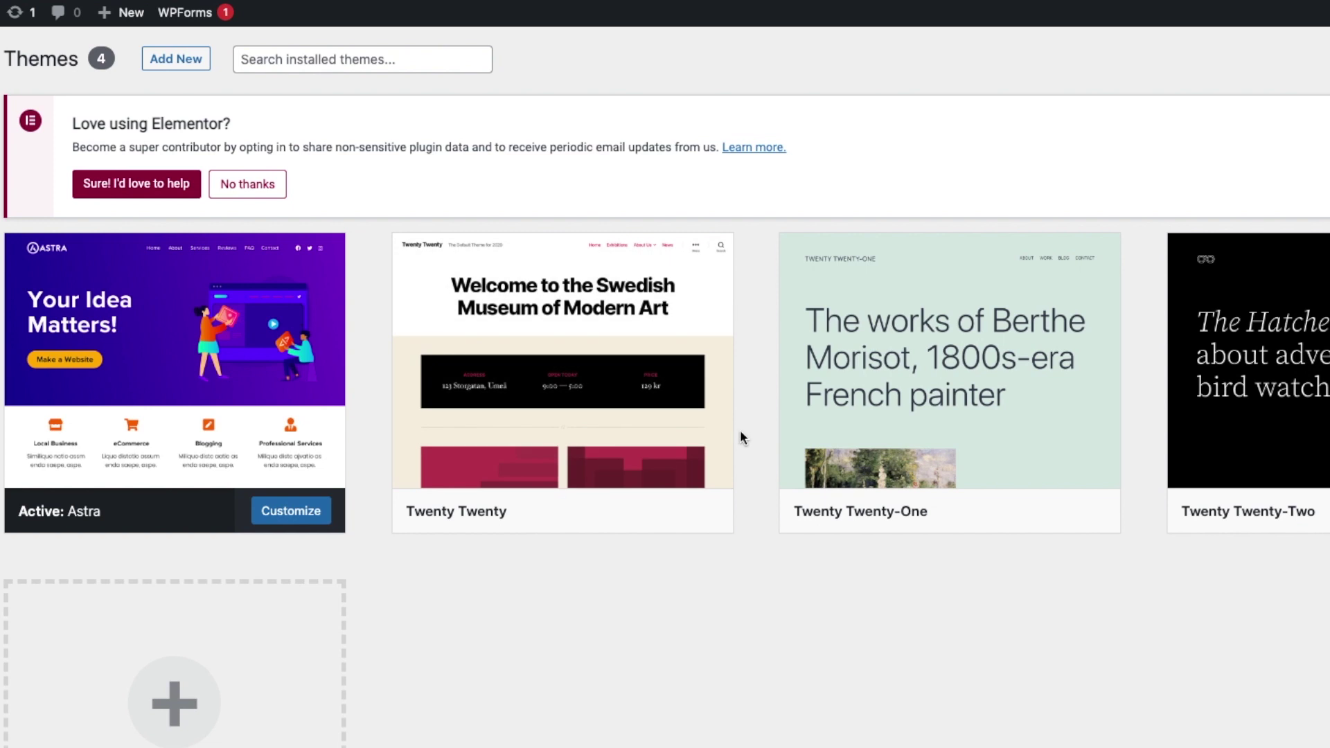
mouse_move(768, 369)
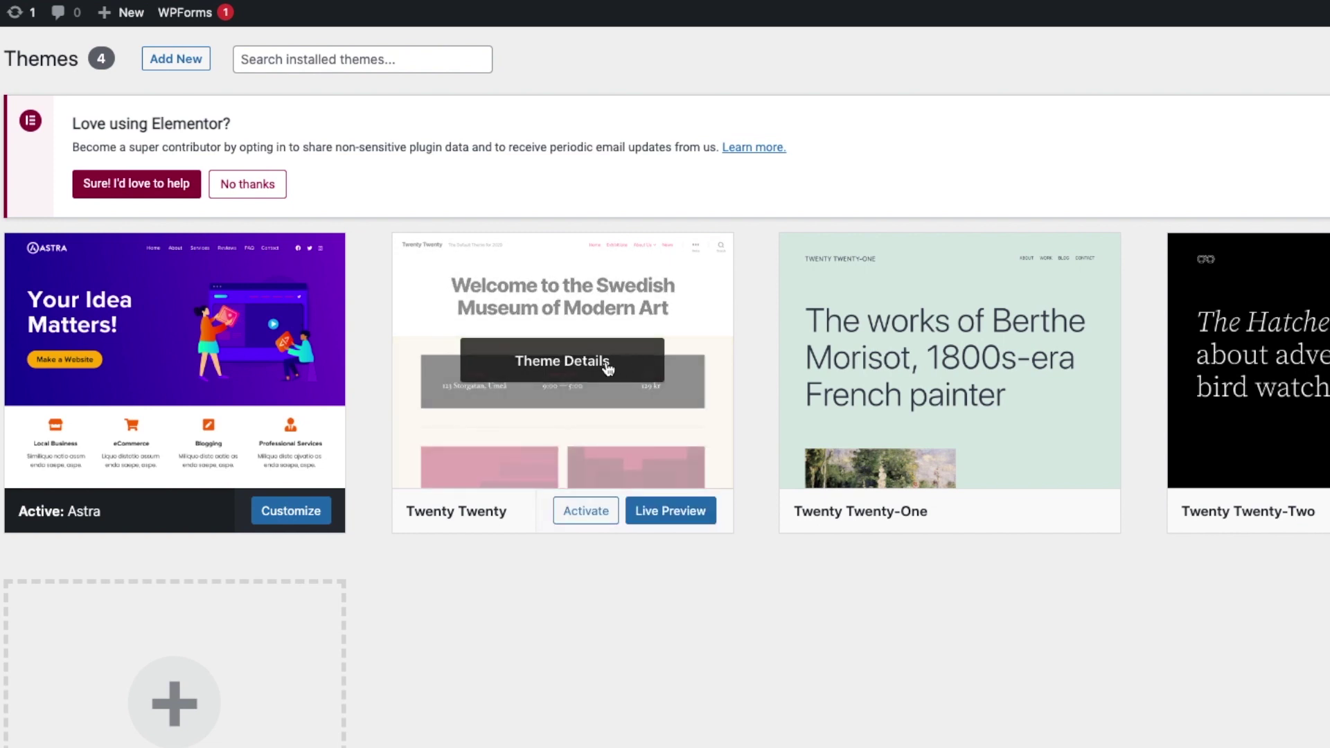
click(562, 361)
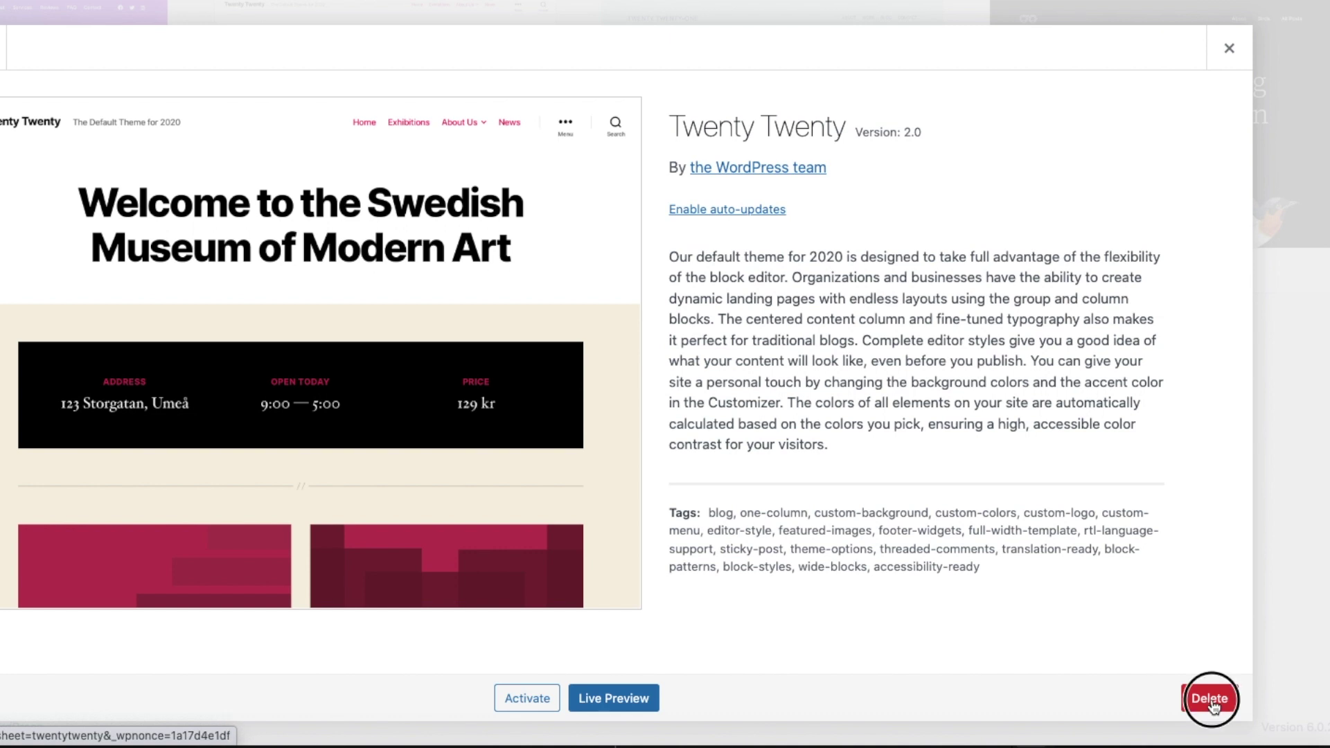
click(1211, 701)
click(662, 49)
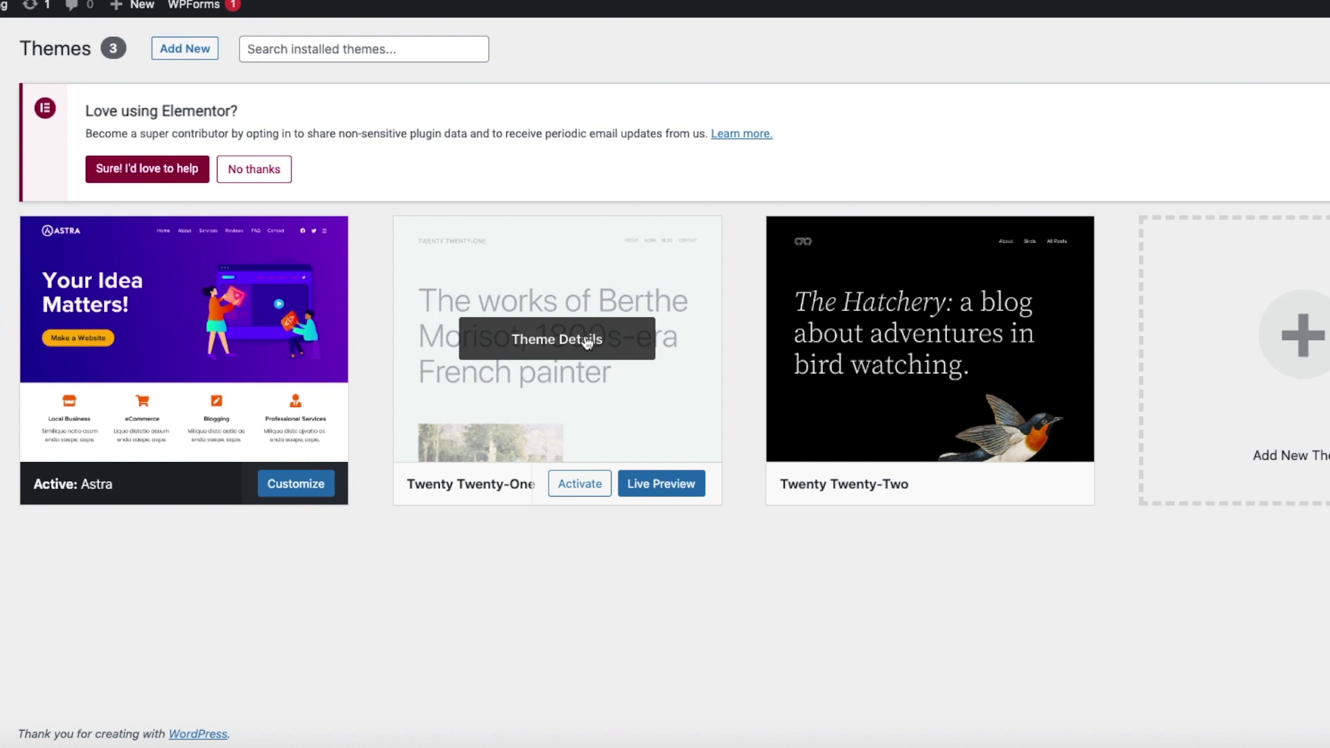
- Delete the inactive Twenty Twenty-One theme and confirm its removal
click(583, 339)
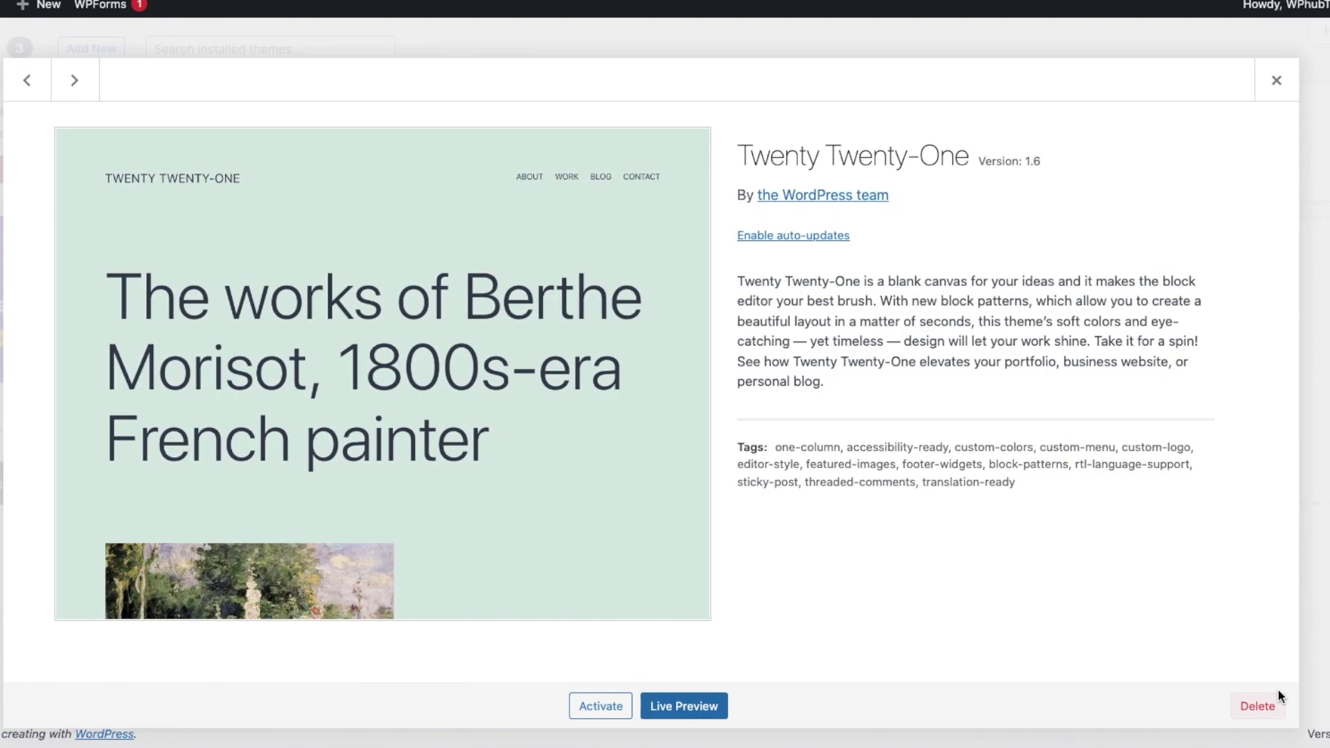
click(1236, 698)
click(707, 77)
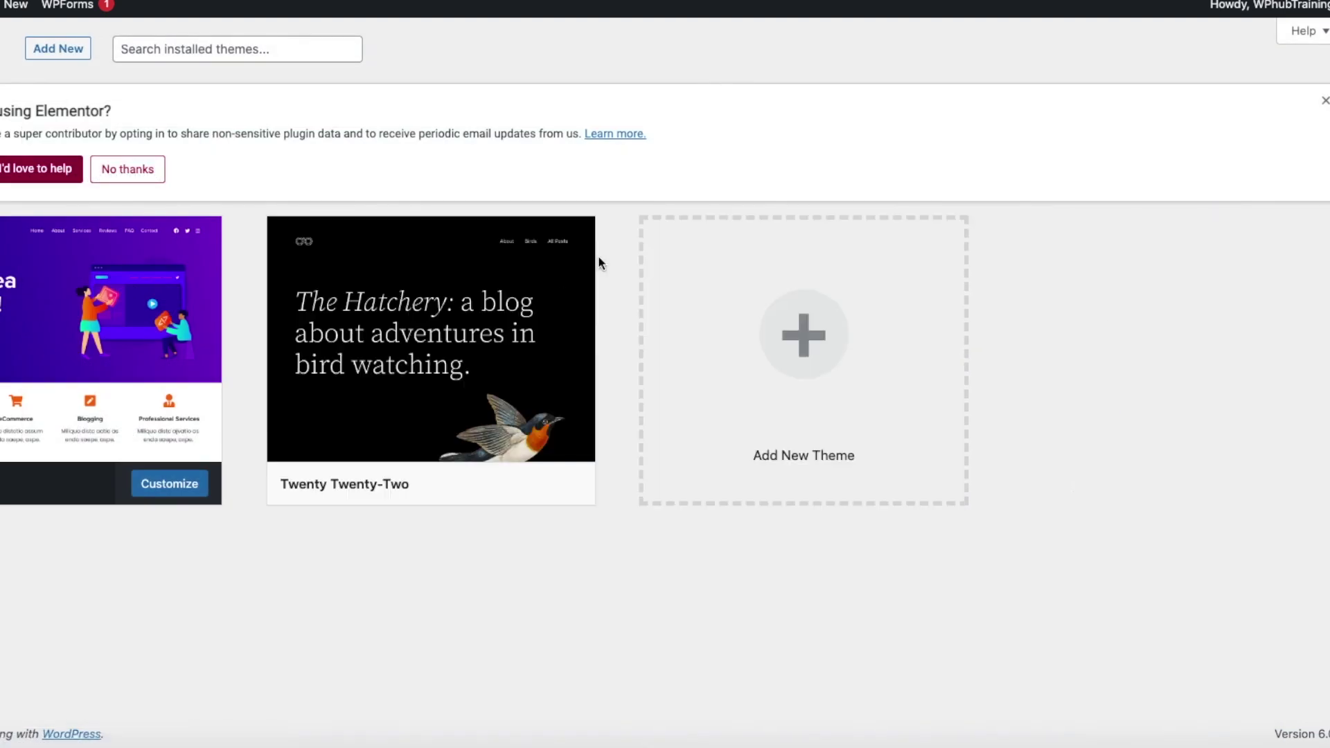
- Delete the inactive Twenty Twenty-Two theme, confirming the removal, so that only Astra is kept
click(450, 342)
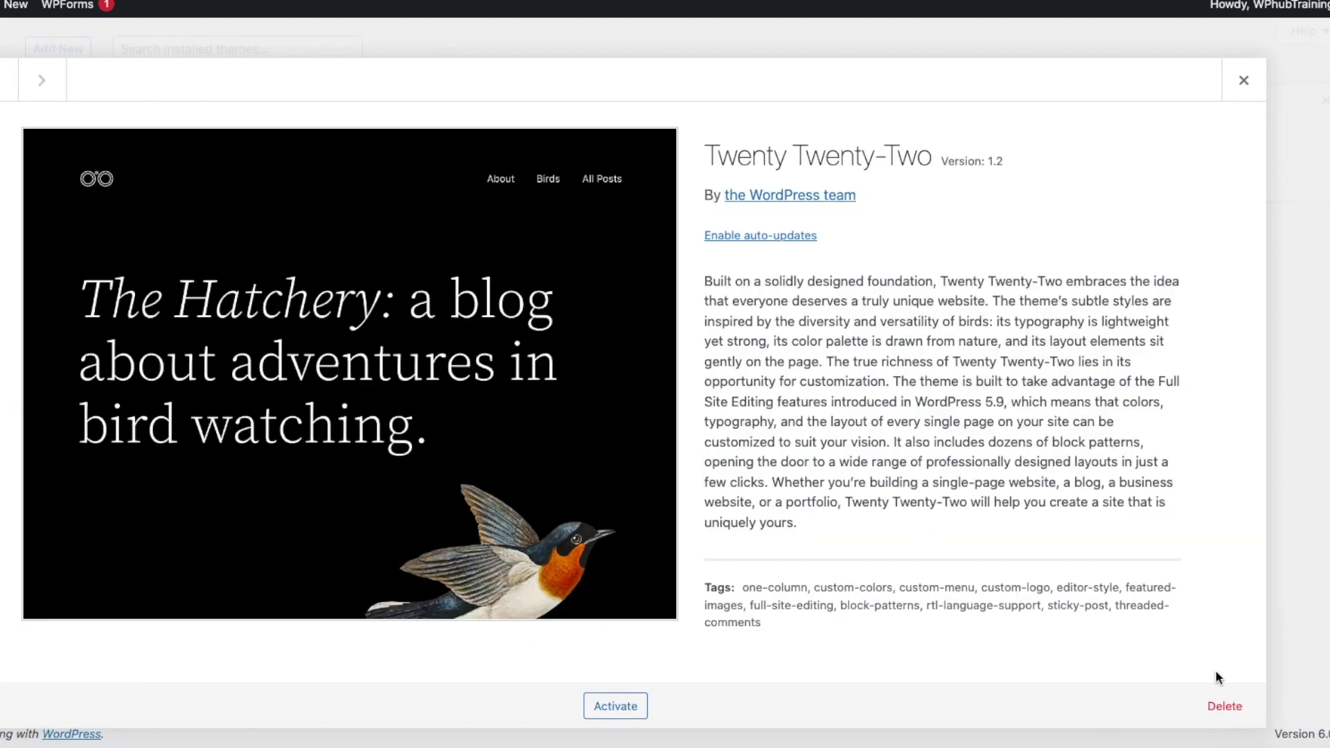
click(1220, 705)
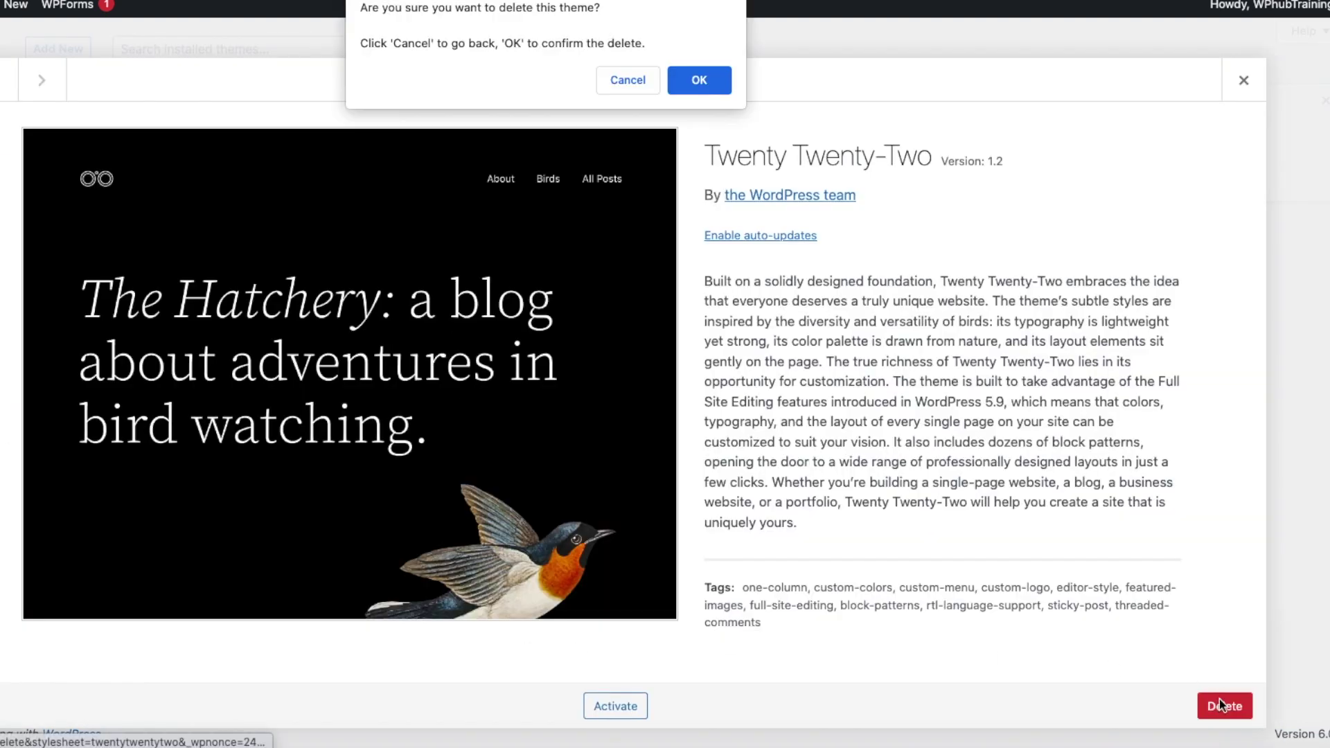
click(714, 83)
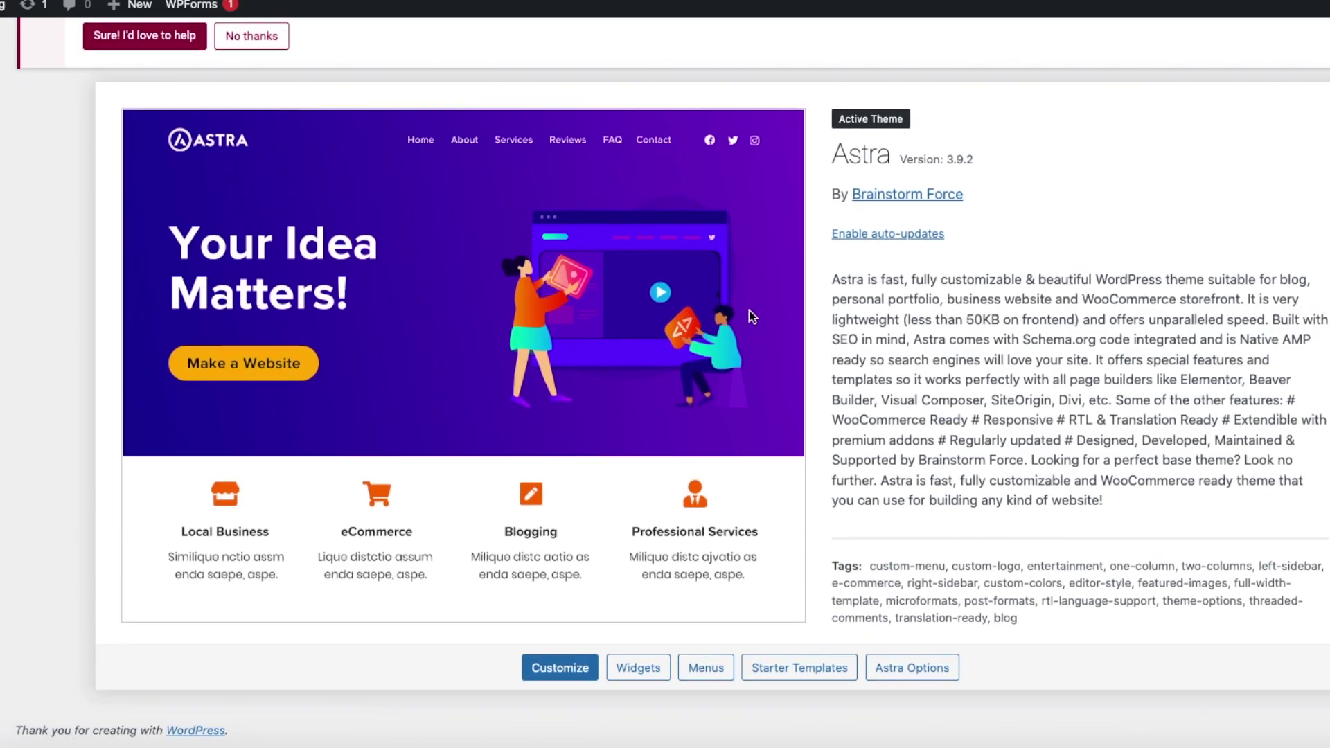
scroll(753, 316, up, 1)
scroll(749, 310, up, 1)
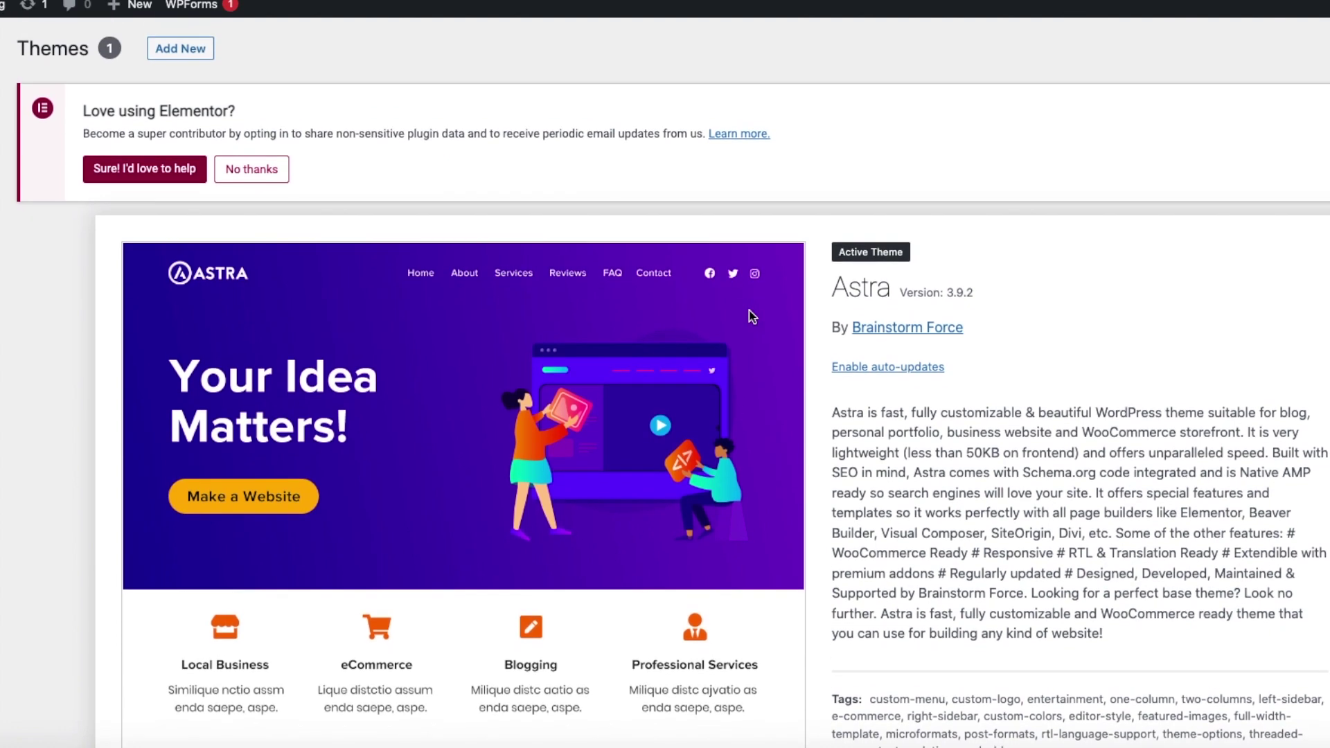